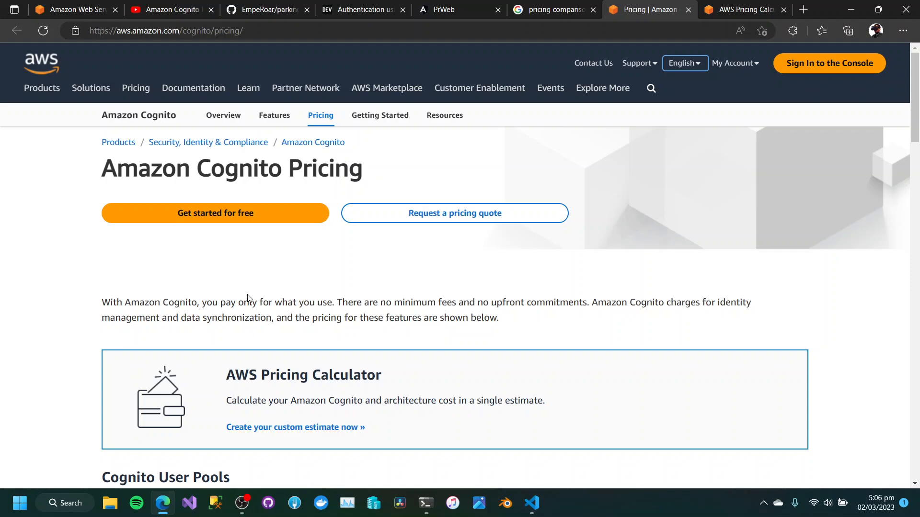
Highlight the Amazon Cognito Pricing heading, and search Google for "cognito pronunciation".
drag(95, 171, 374, 172)
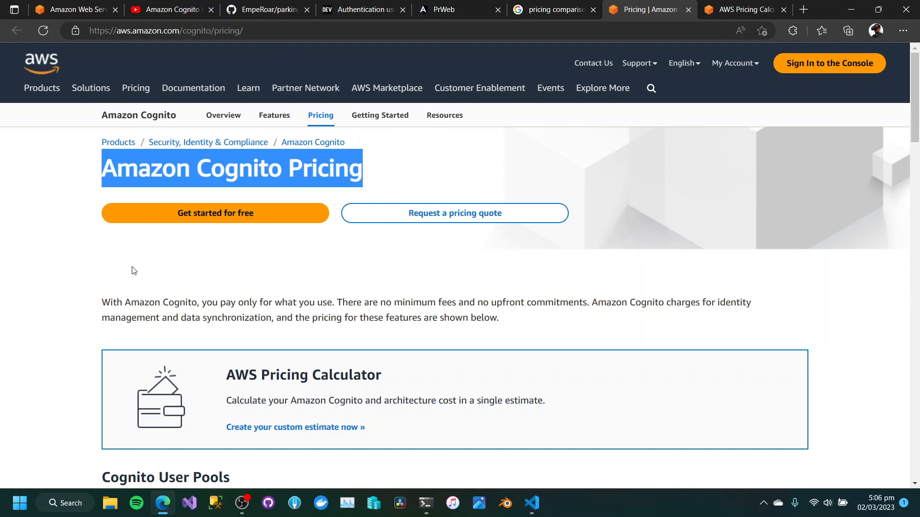
click(560, 4)
drag(304, 73, 74, 70)
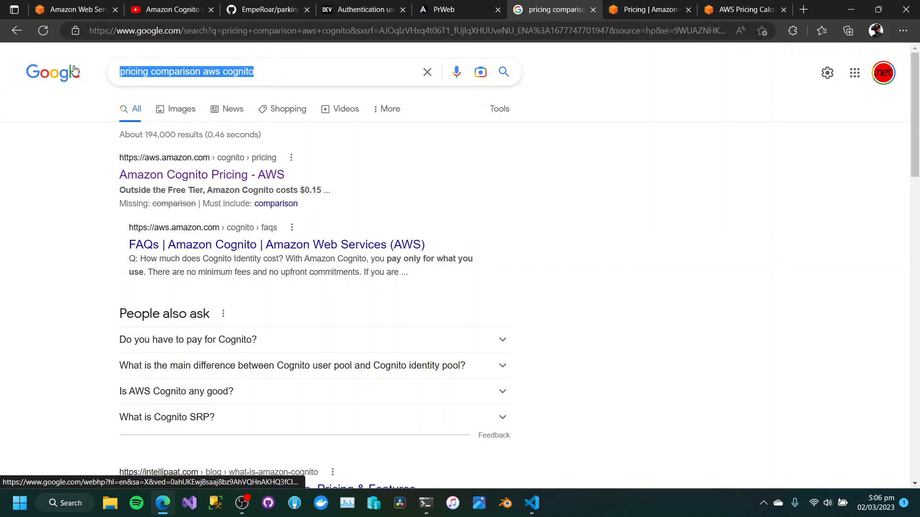
text(cong)
key(BackSpace)
key(BackSpace)
text(gnit)
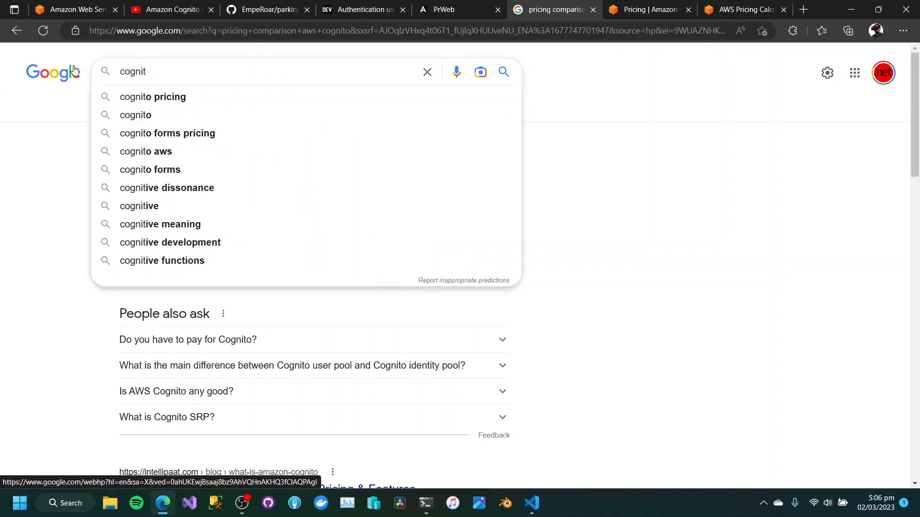
text(o pronu)
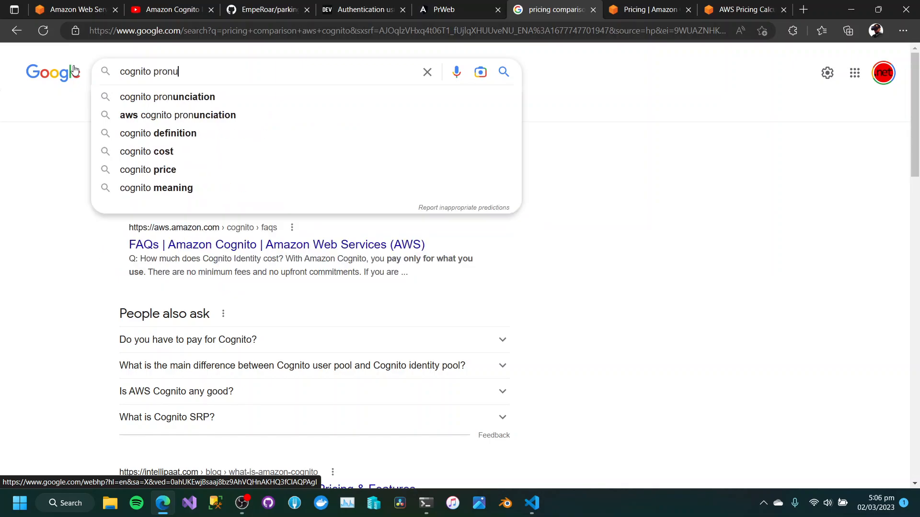
key(Down)
key(Return)
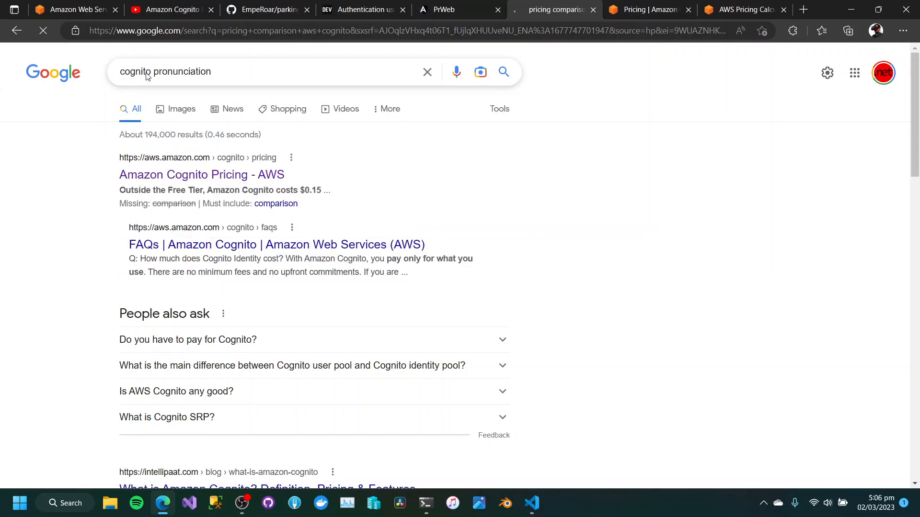
Look through the pronunciation search results and open the Definitions.net page on how to pronounce Cognito.
scroll(51, 211, down, 10)
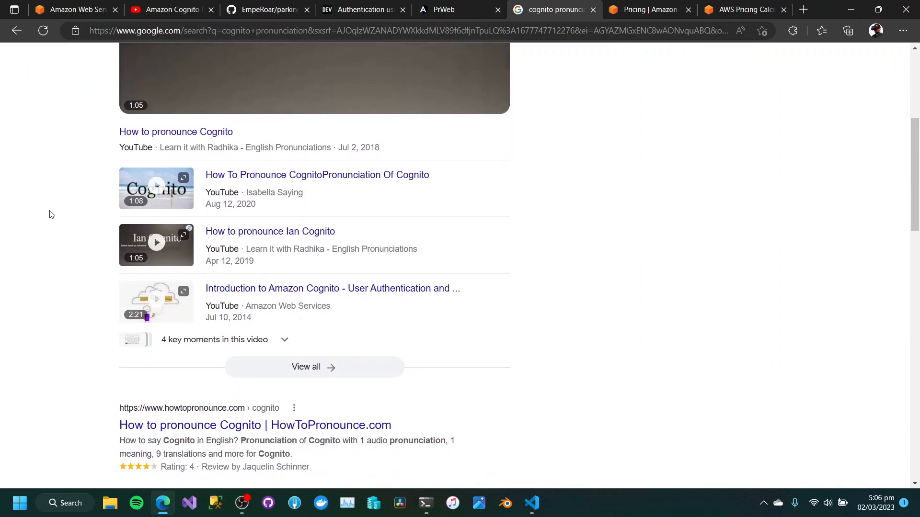
scroll(50, 199, down, 3)
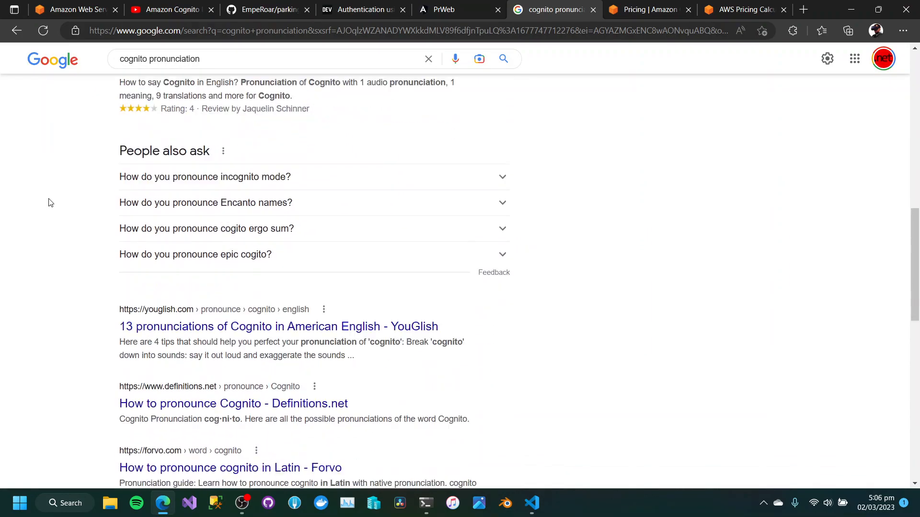
scroll(72, 182, up, 12)
scroll(185, 119, up, 3)
scroll(51, 180, down, 12)
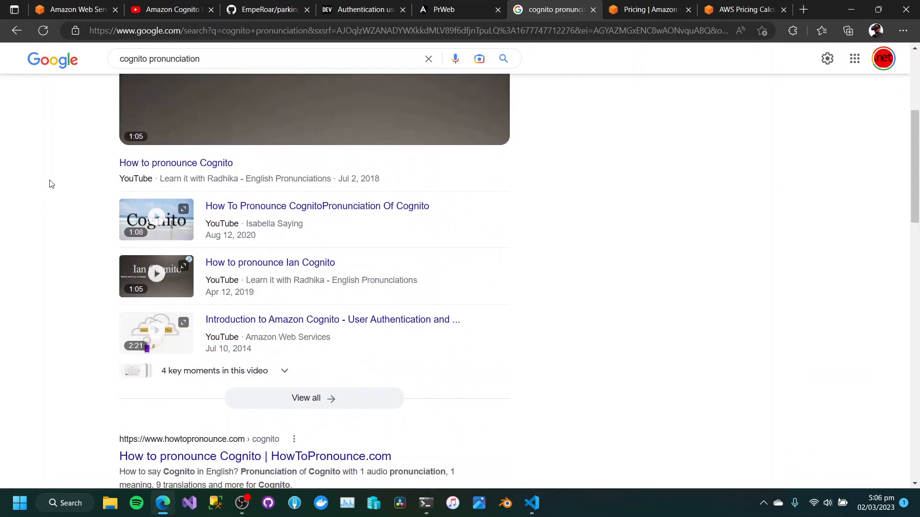
click(169, 286)
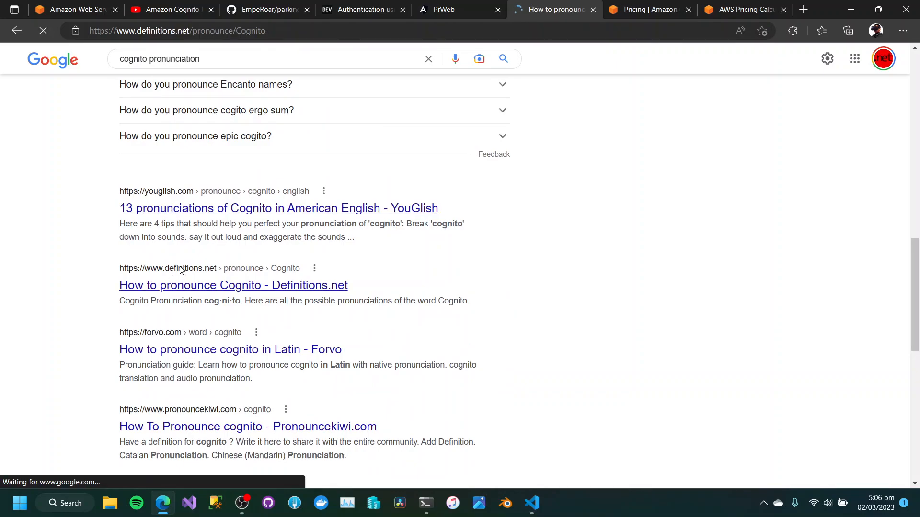
Look over the Definitions.net pronunciation page for Cognito and return to the search results.
scroll(122, 282, down, 3)
scroll(122, 282, down, 8)
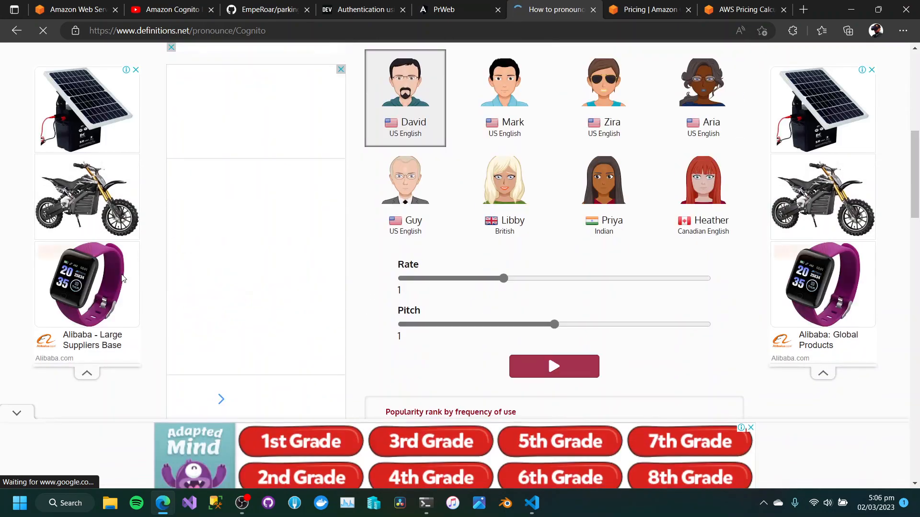
scroll(122, 279, down, 5)
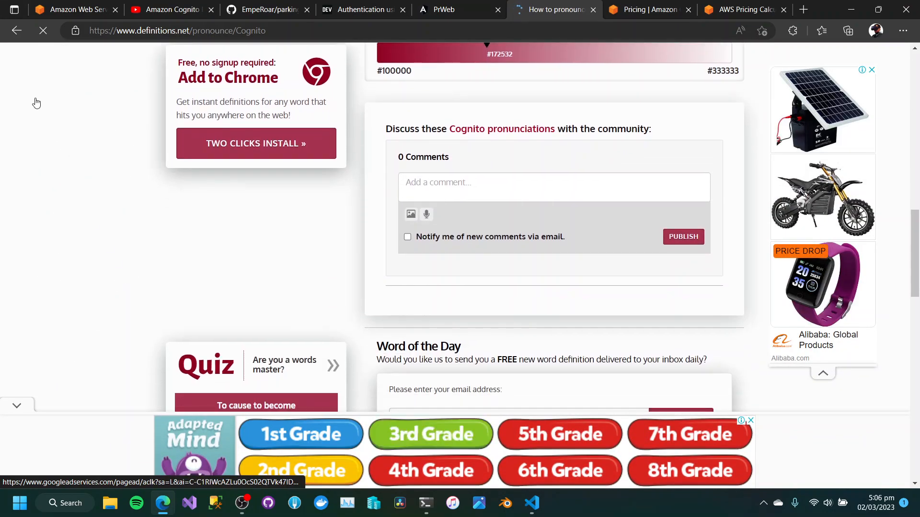
click(17, 30)
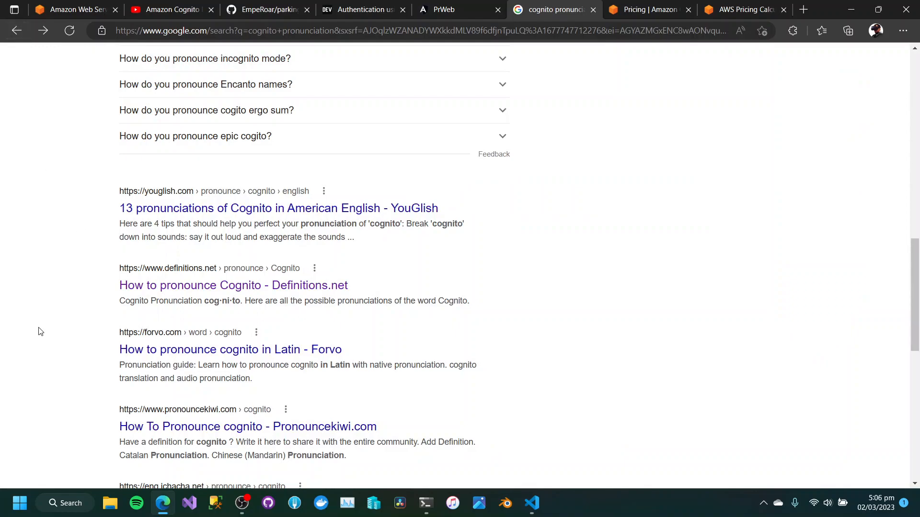
Replace the Google query with "how to pronounce cognito" and run the search.
scroll(39, 326, down, 4)
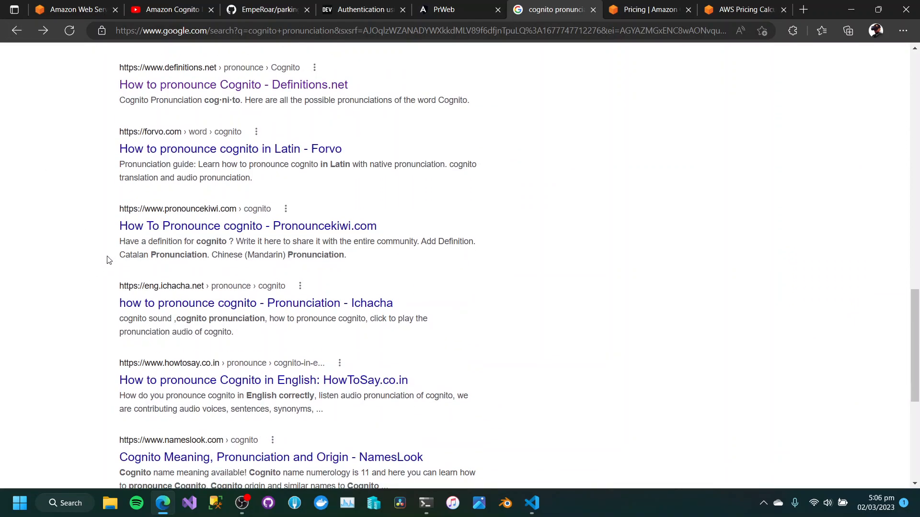
scroll(109, 260, up, 10)
double_click(175, 58)
key(ctrl+a)
text(how to pr)
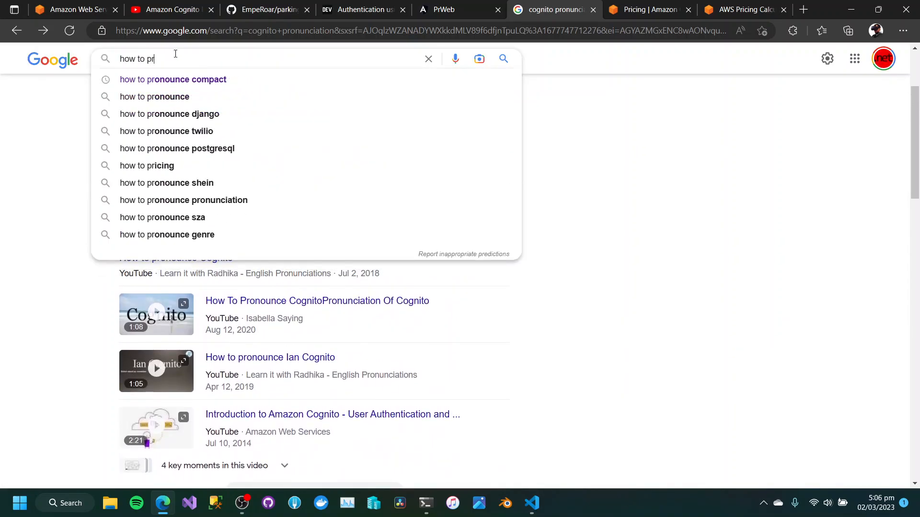
key(Down)
key(BackSpace)
key(BackSpace)
key(BackSpace)
key(BackSpace)
key(BackSpace)
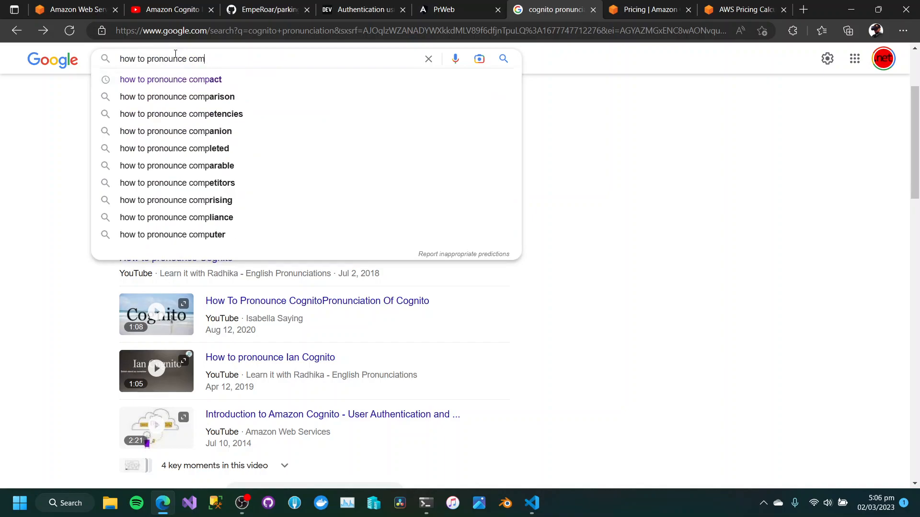
text(ognito)
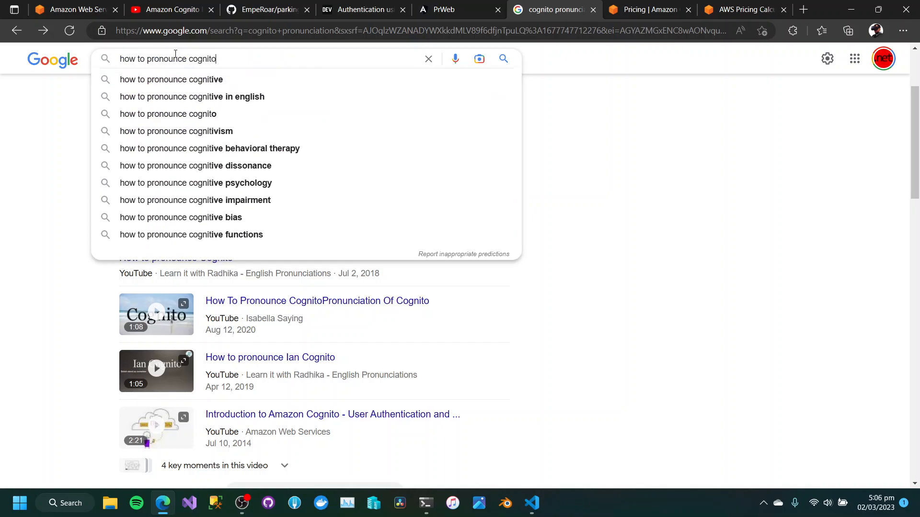
key(Return)
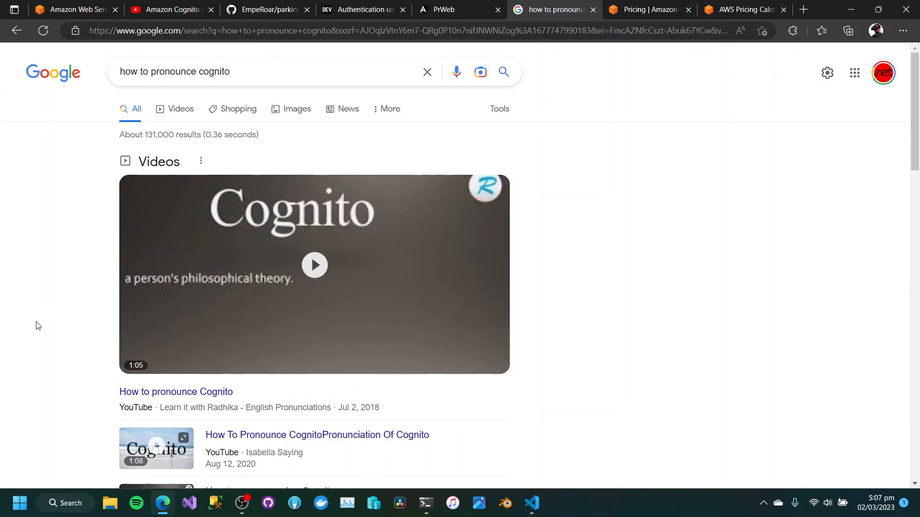
Play the first "How to pronounce Cognito" video, pause it after the pronunciation, and return to the search results.
scroll(35, 325, down, 3)
scroll(35, 324, up, 3)
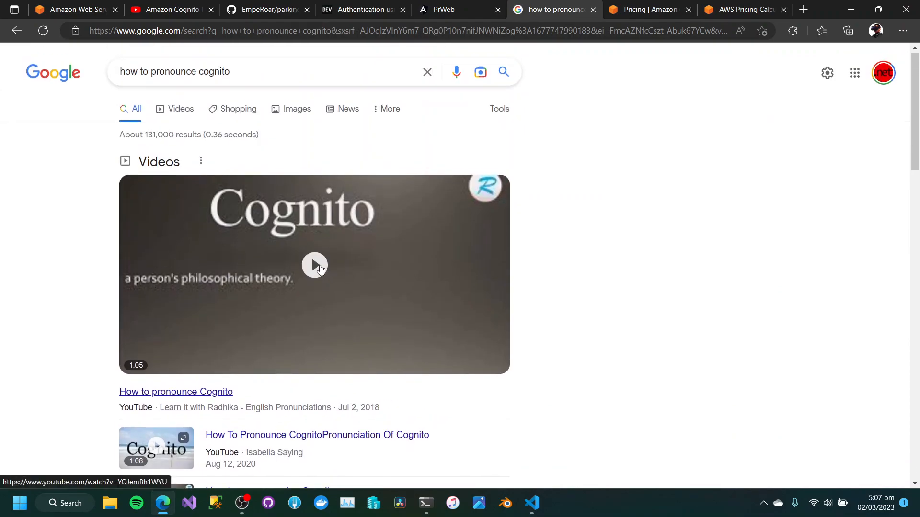
click(320, 266)
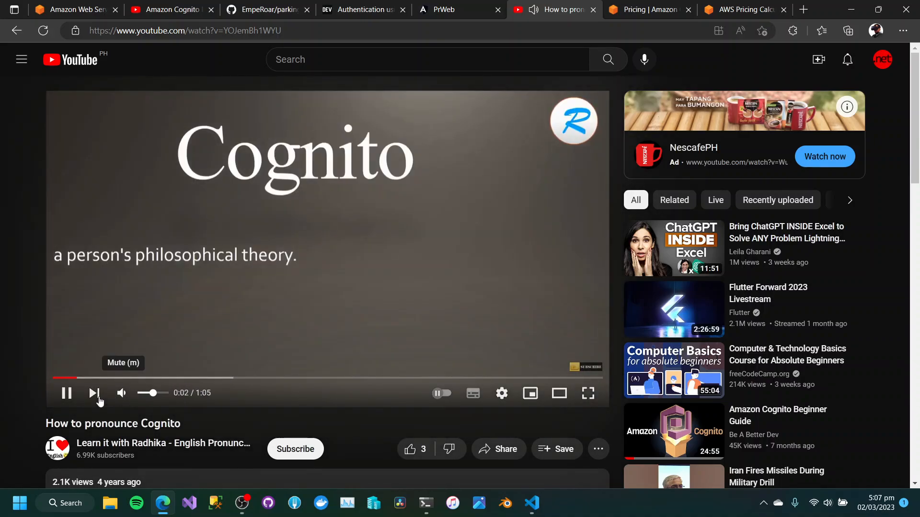
click(66, 396)
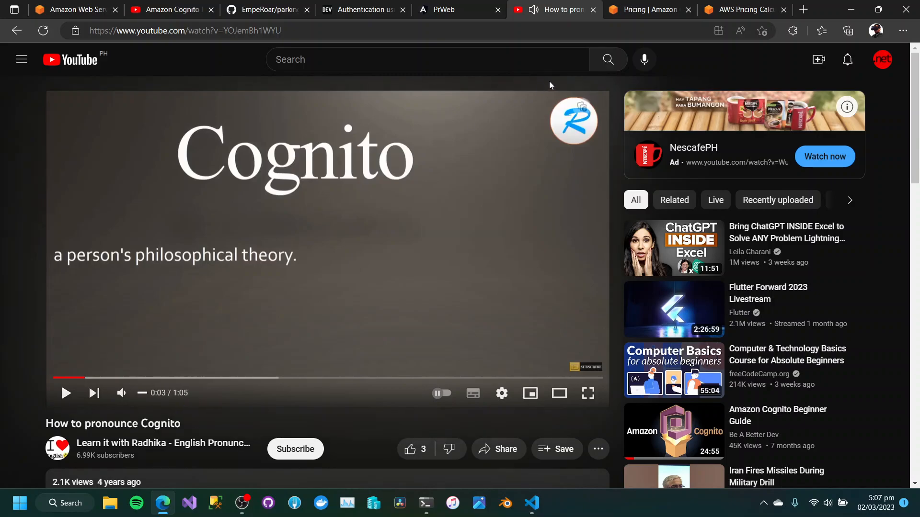
click(13, 31)
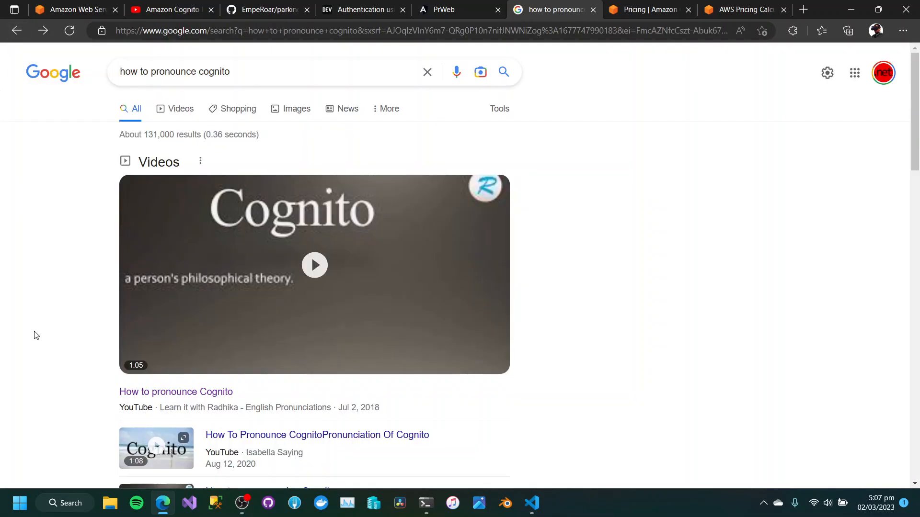
Open the HowToPronounce.com result for Cognito and play its pronunciation audio clips.
scroll(34, 334, down, 7)
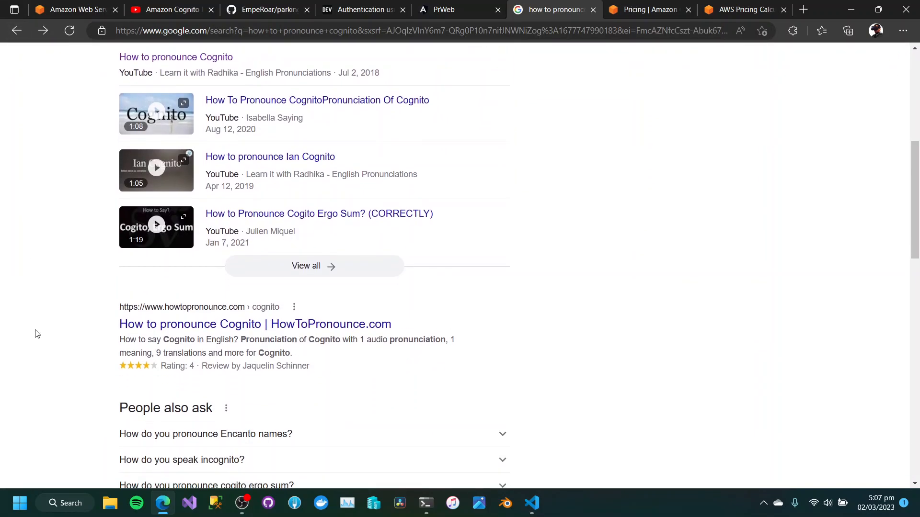
click(134, 326)
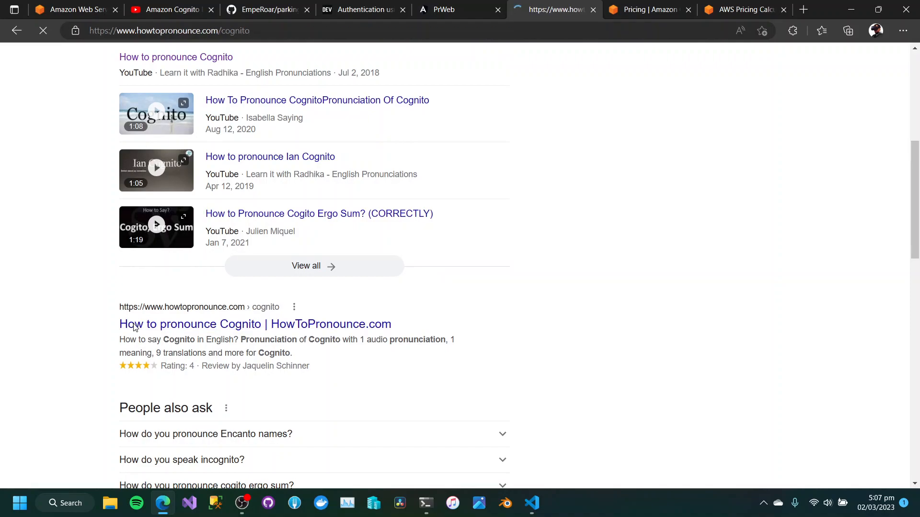
scroll(133, 319, down, 3)
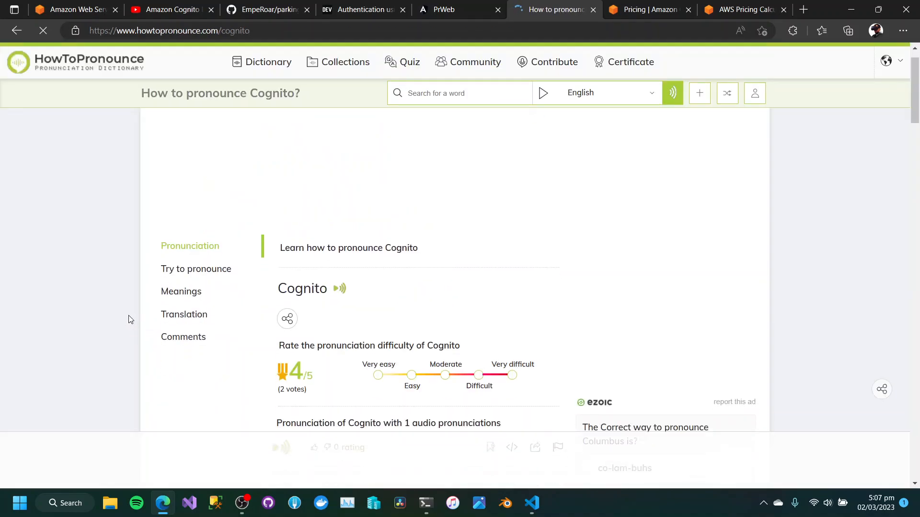
click(340, 190)
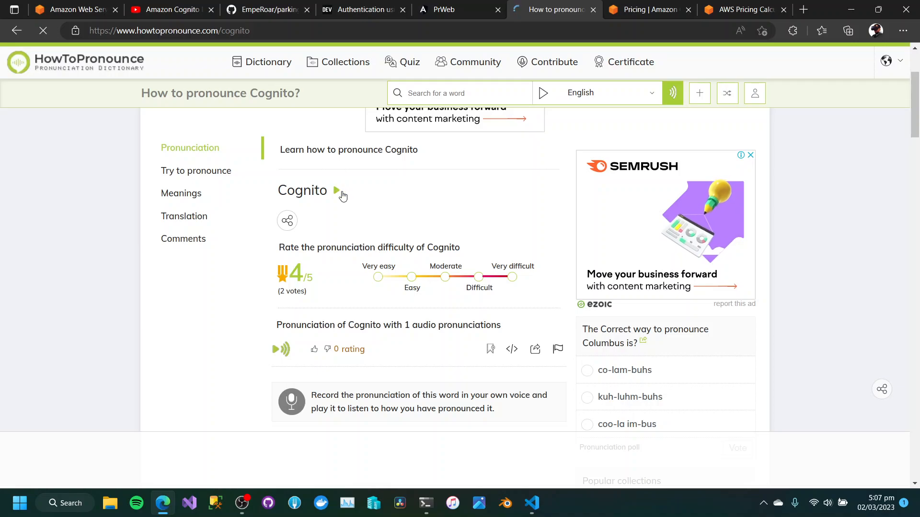
scroll(326, 220, up, 2)
scroll(317, 245, down, 4)
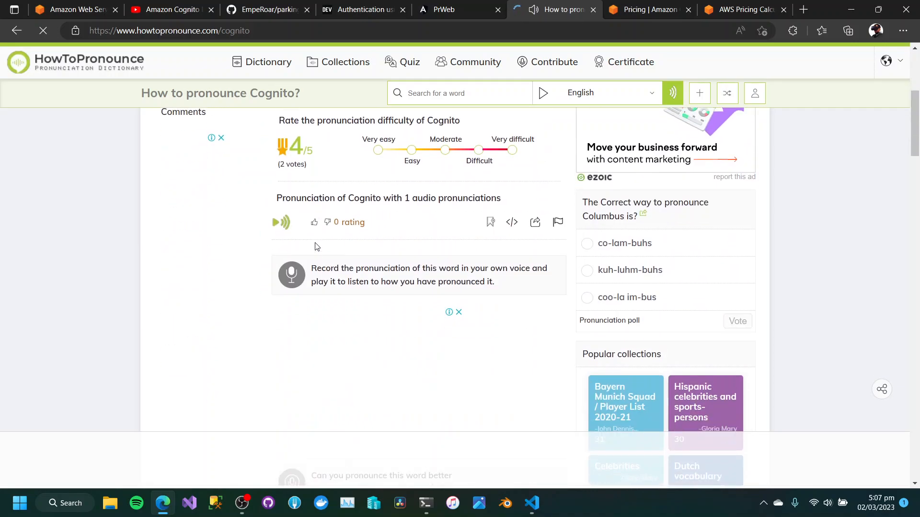
click(279, 215)
Review the phonetic spelling, meanings and translations of Cognito, and close the pronunciation page to return to Amazon Cognito Pricing.
scroll(244, 267, down, 5)
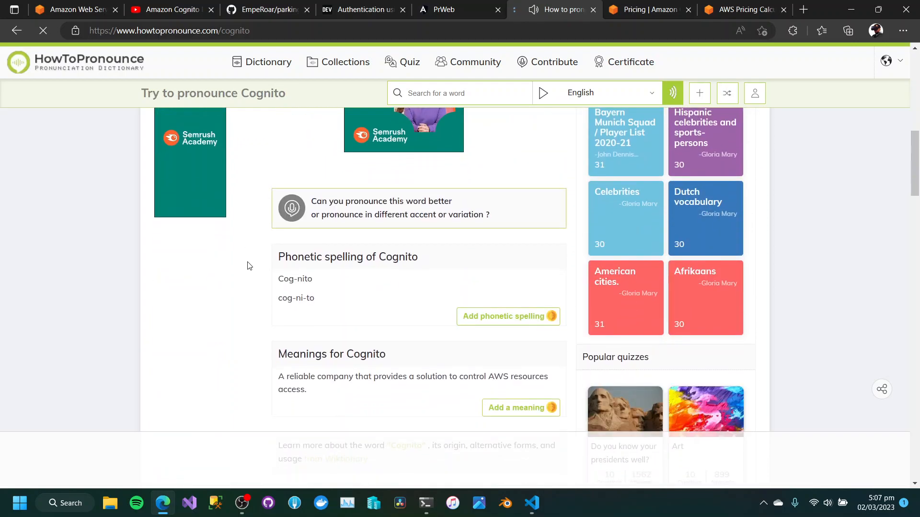
scroll(249, 265, down, 5)
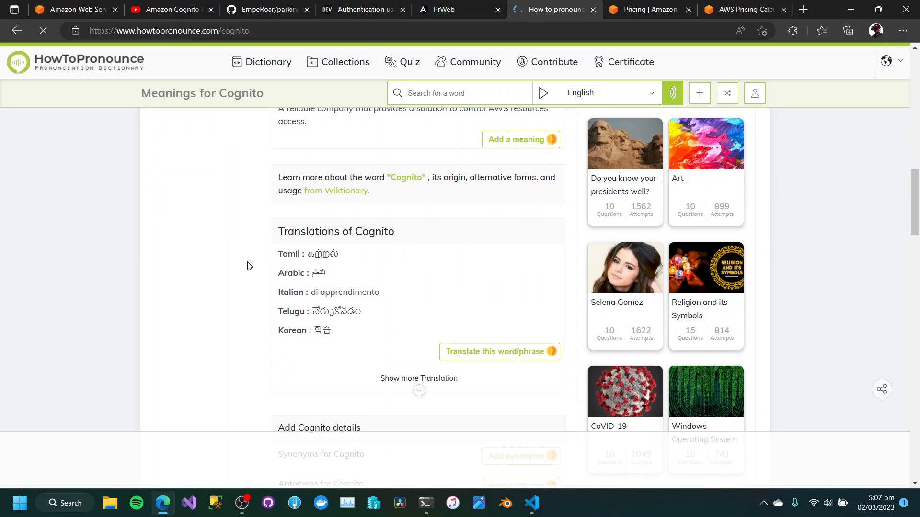
scroll(247, 261, down, 5)
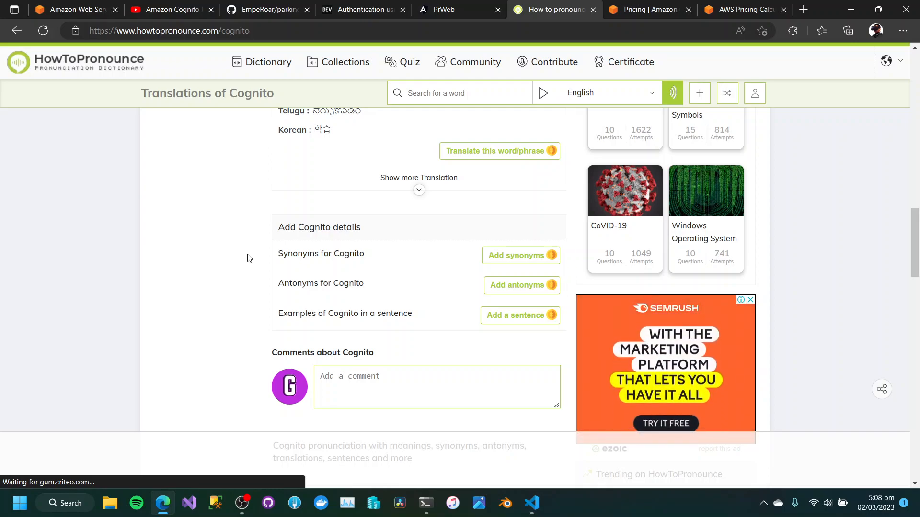
click(594, 10)
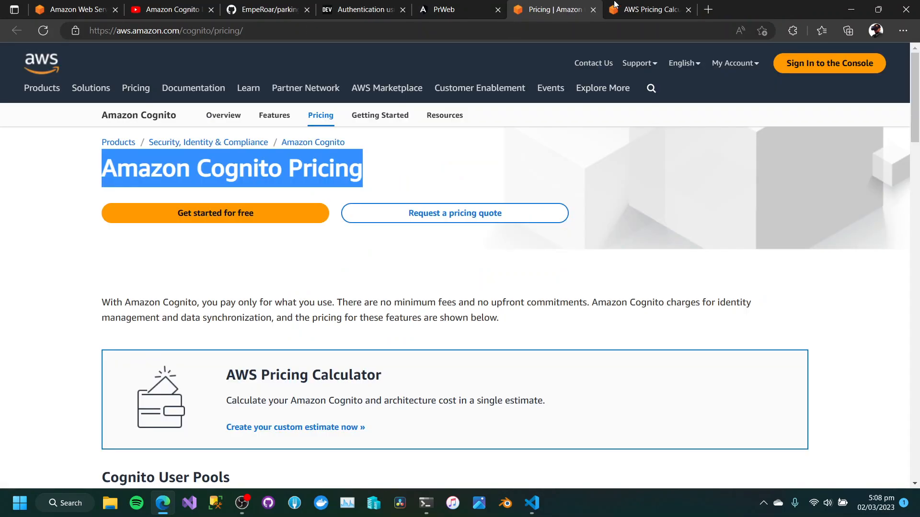
Highlight the Amazon Cognito pricing introduction's statements on paying only for what you use and on charges for identity management and data synchronization.
click(70, 271)
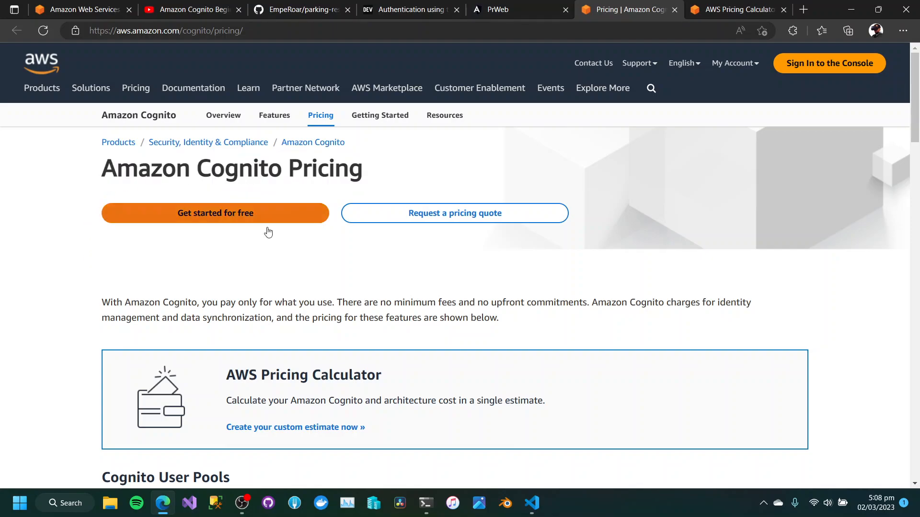
drag(100, 308, 346, 300)
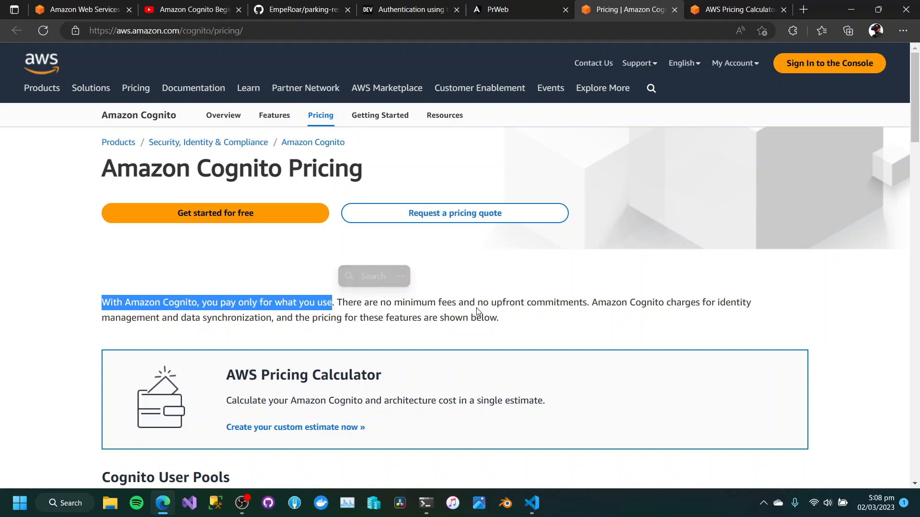
drag(590, 302, 384, 317)
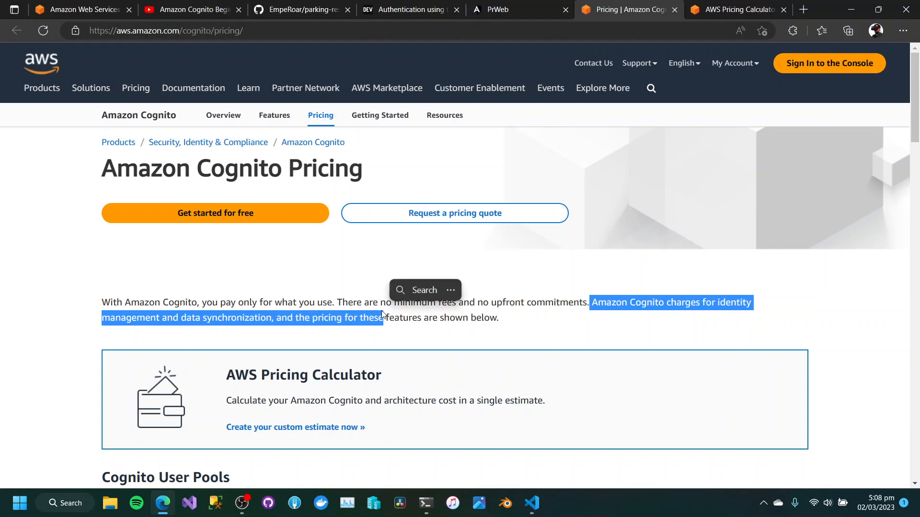
scroll(460, 340, down, 4)
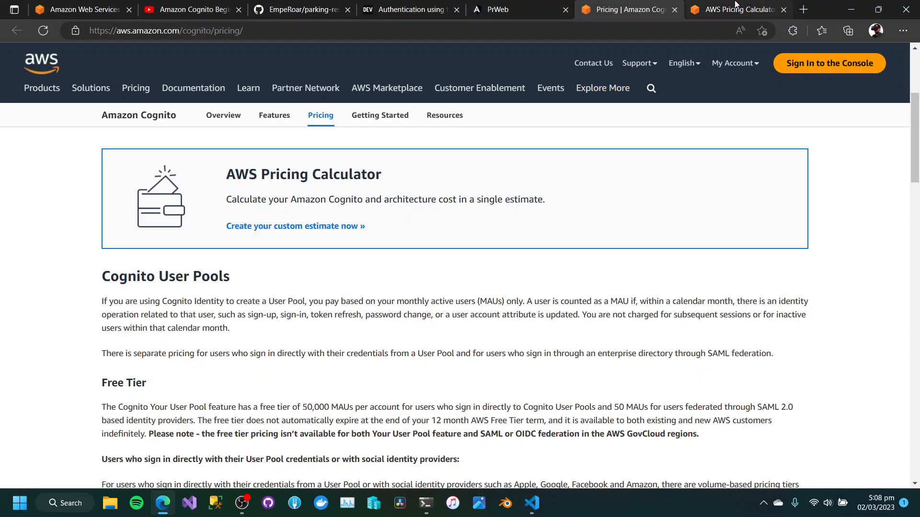
Switch to the AWS Pricing Calculator and set the Cognito estimate's region to Asia Pacific (Singapore).
click(735, 6)
click(486, 203)
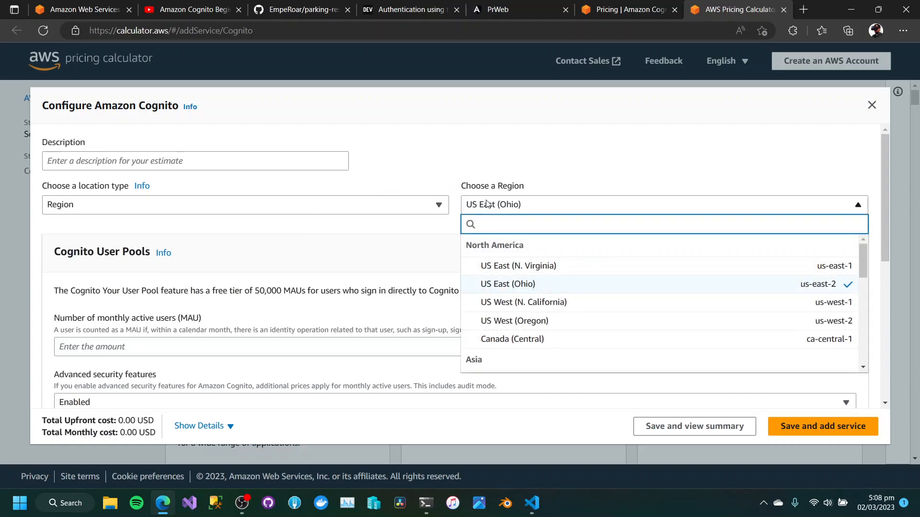
text(Sing)
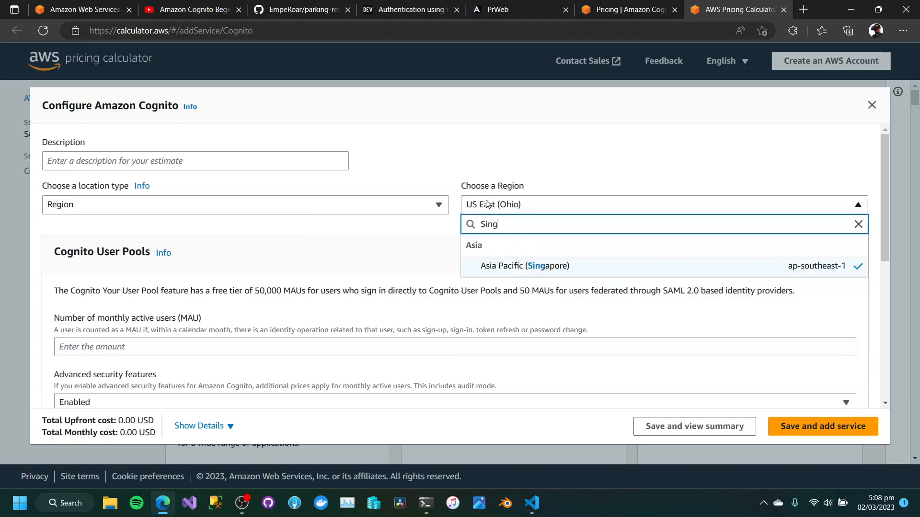
click(558, 271)
Enter "Cognito Estimate" as the description of the Amazon Cognito estimate.
click(153, 164)
text(CO)
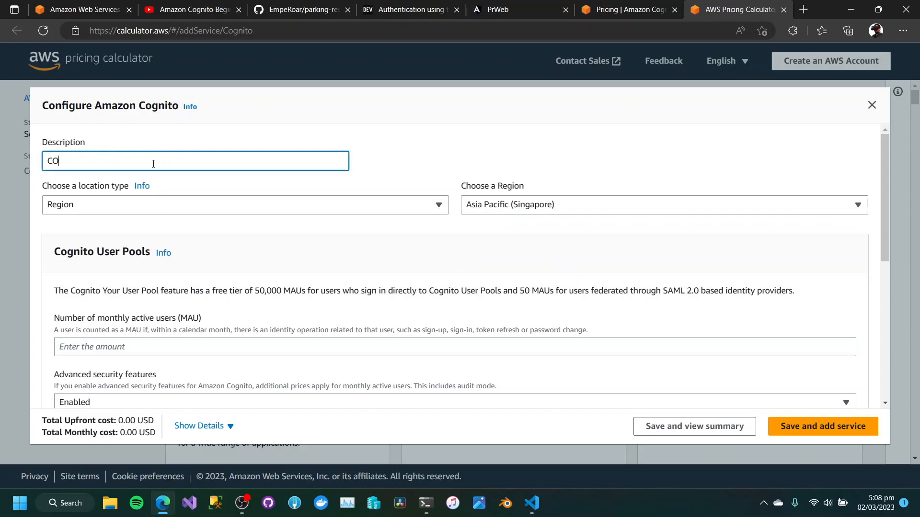
text(ng)
key(BackSpace)
key(BackSpace)
key(BackSpace)
text(ognito Estimate)
Set the number of monthly active users for Cognito User Pools to 10000.
scroll(388, 373, down, 1)
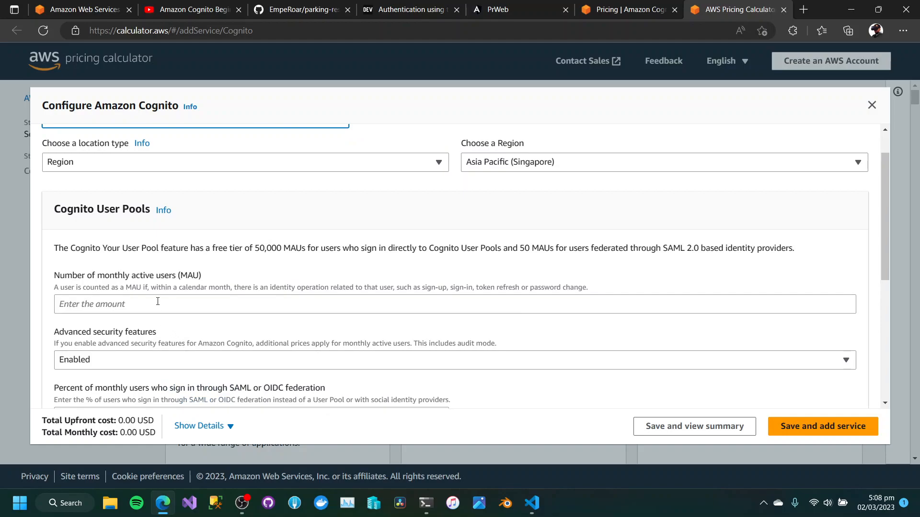
click(157, 301)
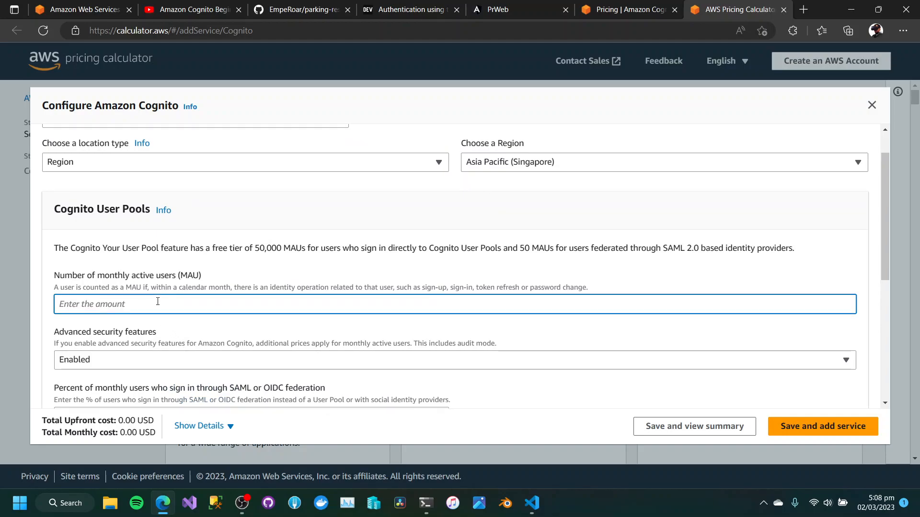
text(10000)
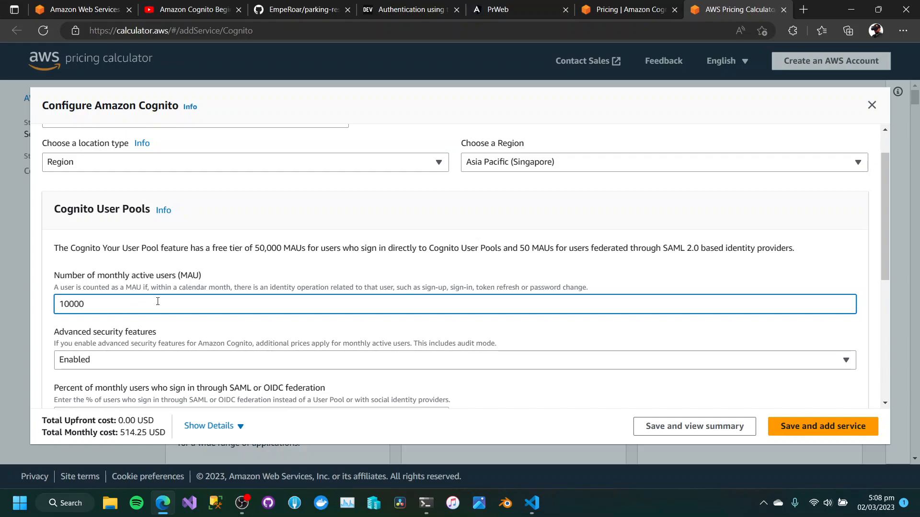
key(Delete)
text(2)
key(BackSpace)
text(1)
Set the advanced security features to Disabled to compare the monthly cost, and switch them back to Enabled.
scroll(385, 304, down, 1)
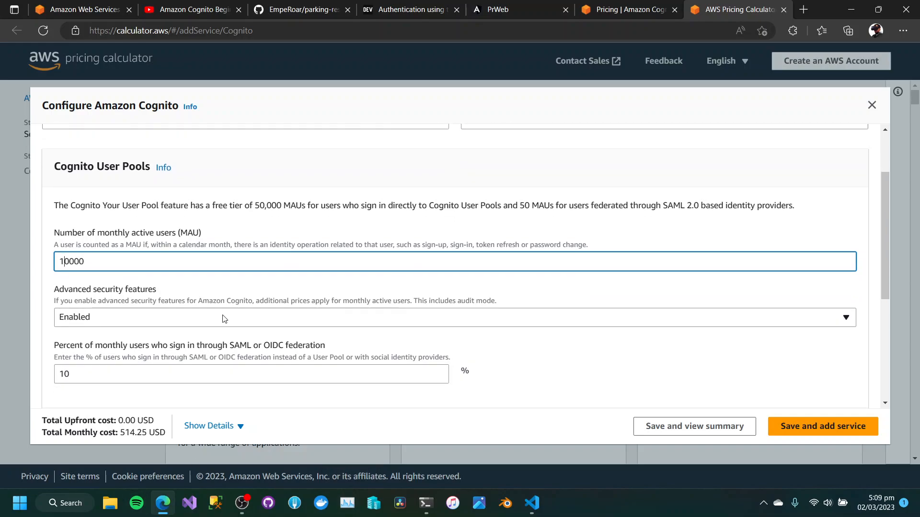
click(99, 316)
click(82, 356)
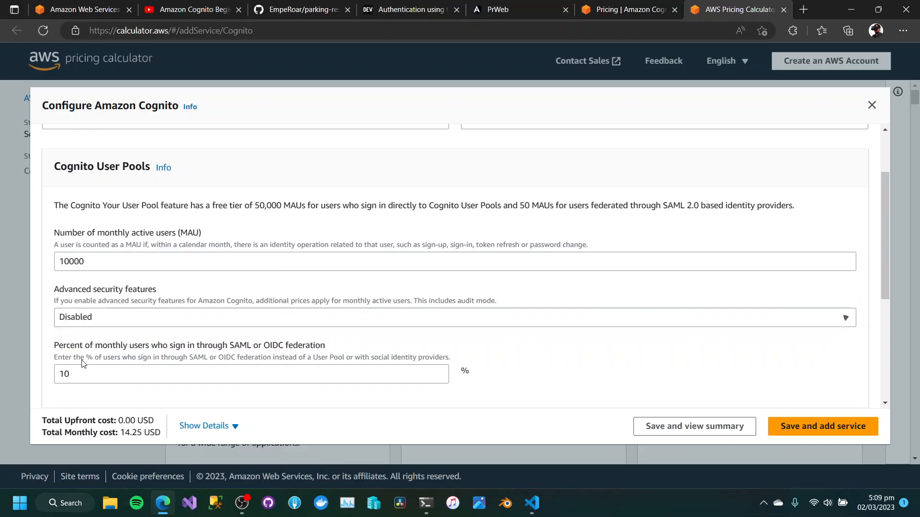
scroll(188, 331, down, 2)
click(103, 232)
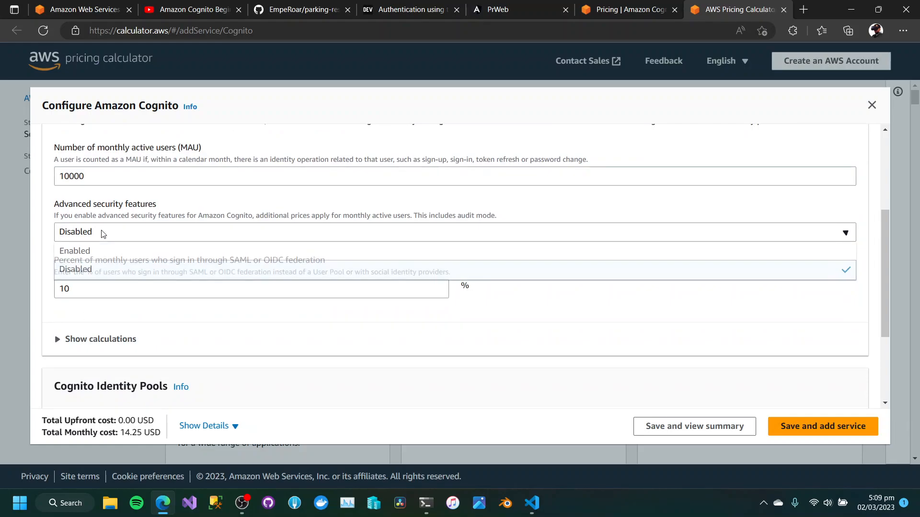
click(88, 255)
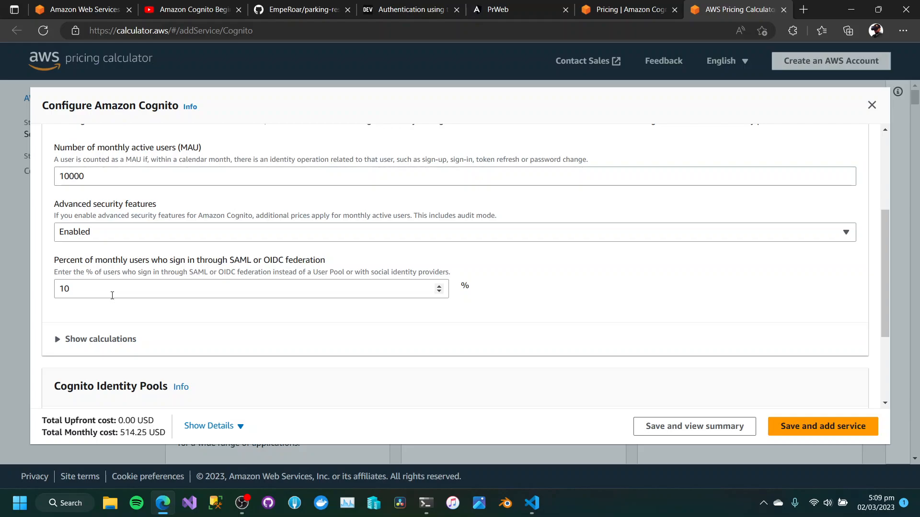
Set the percentage of monthly users who sign in through SAML or OIDC federation to 90.
double_click(293, 289)
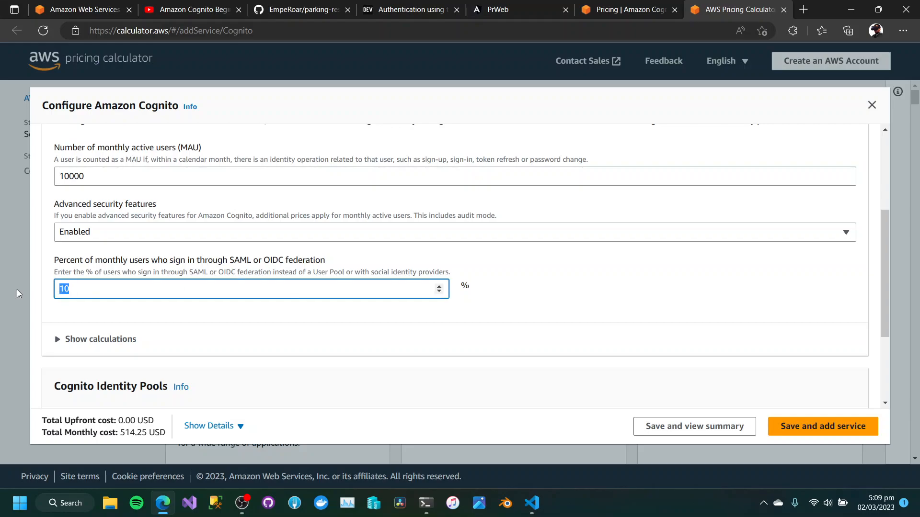
text(90)
click(205, 324)
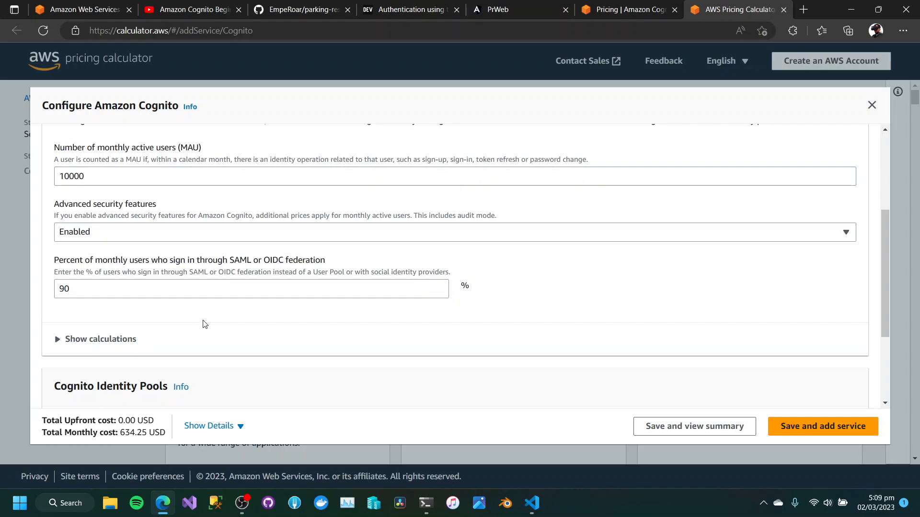
Expand the Cognito User Pools calculations, highlight the monthly Cognito MAU cost, and compare the breakdown with the entered settings.
scroll(201, 323, down, 1)
click(70, 297)
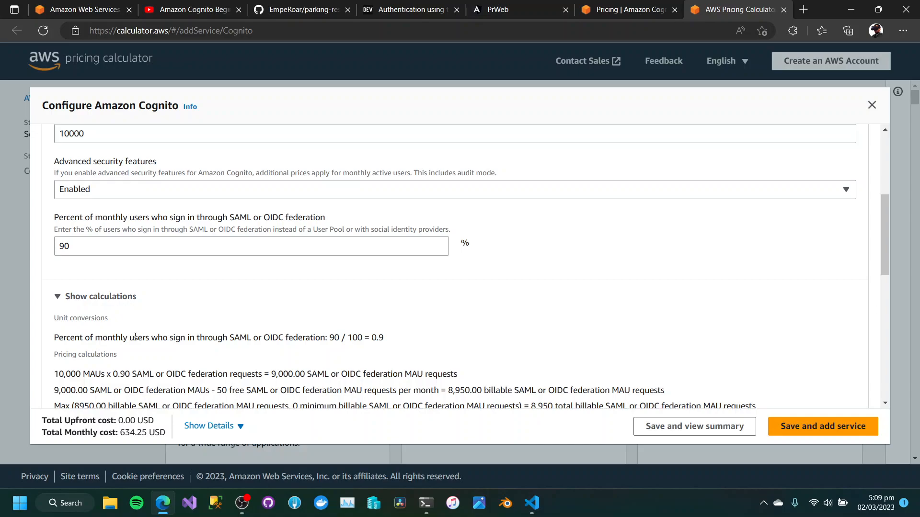
scroll(135, 336, down, 6)
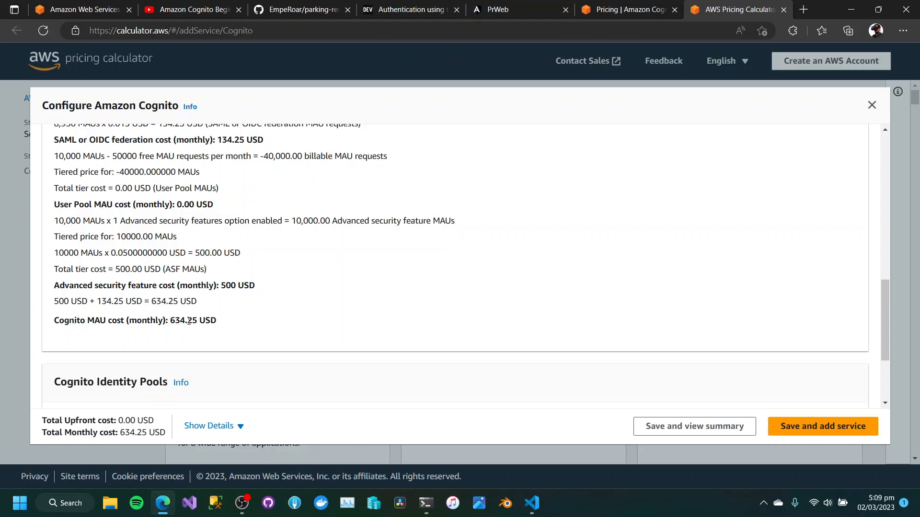
drag(171, 321, 220, 322)
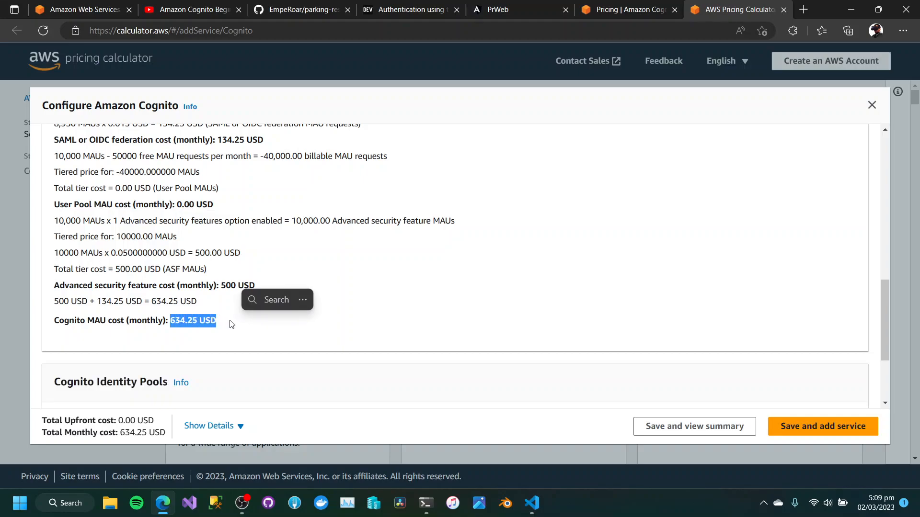
scroll(176, 327, up, 6)
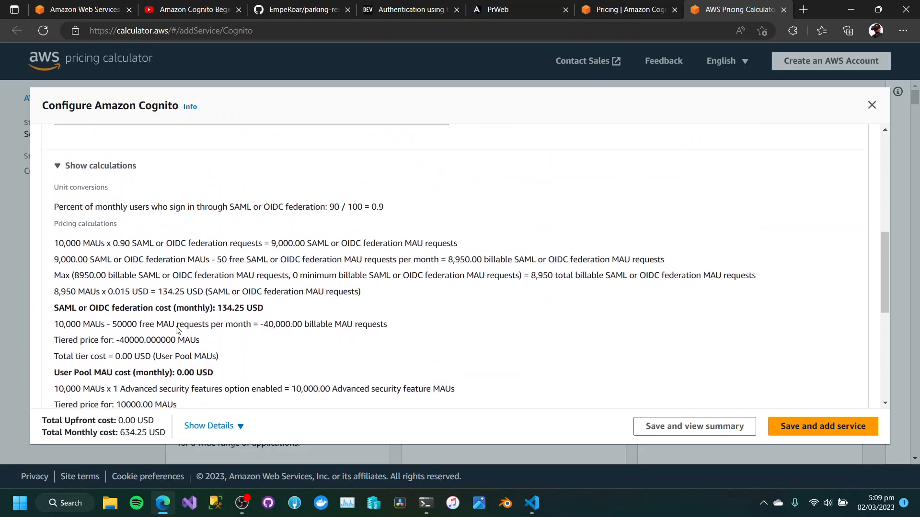
scroll(177, 326, up, 4)
scroll(176, 326, down, 7)
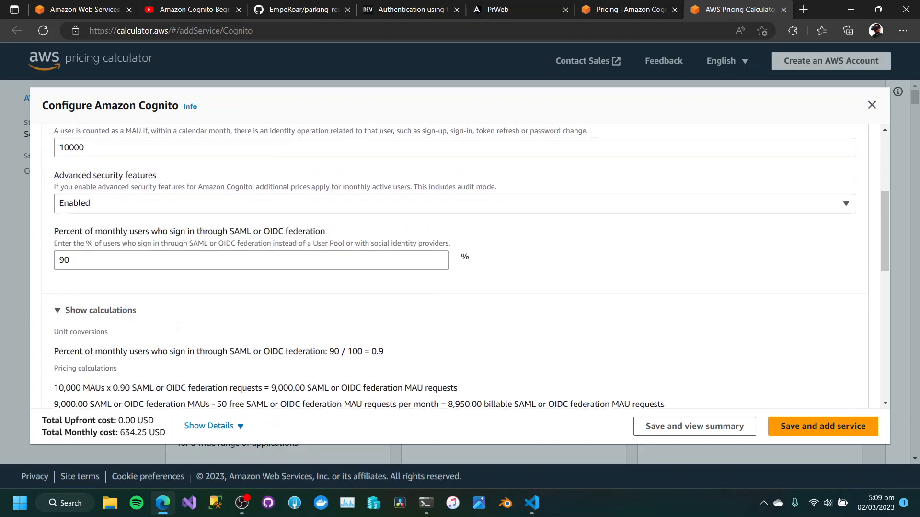
Expand the Cognito Identity Pools calculations and review the monthly identity pool cost.
scroll(176, 327, down, 6)
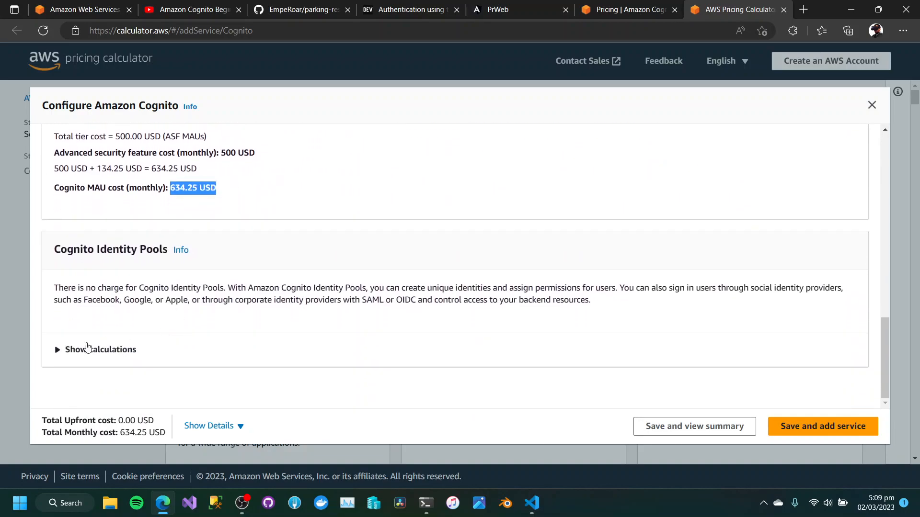
click(80, 351)
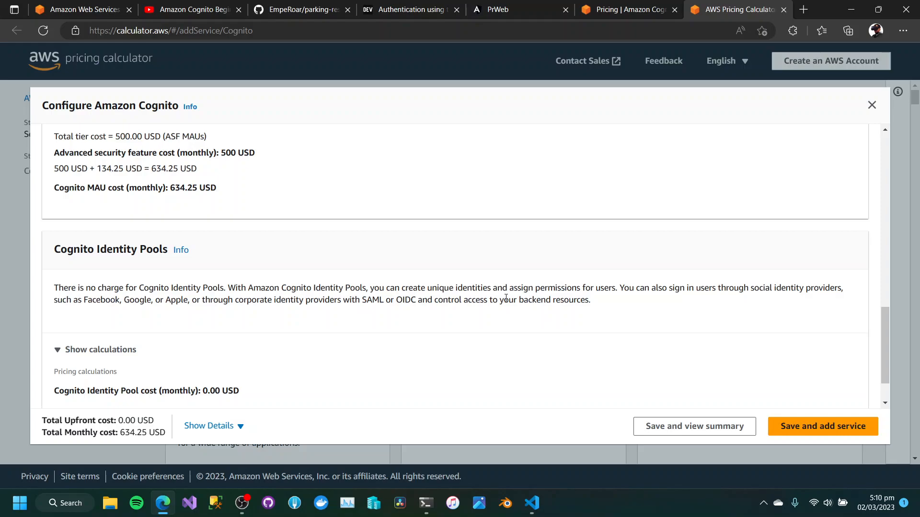
scroll(506, 298, down, 1)
scroll(505, 299, down, 1)
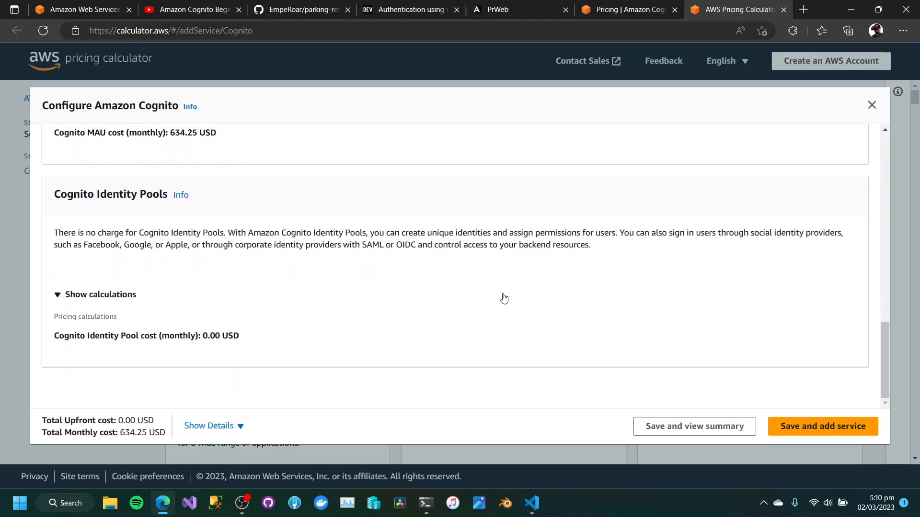
Recheck the User Pools pricing calculations and highlight the SAML or OIDC federation percentage.
scroll(130, 406, up, 6)
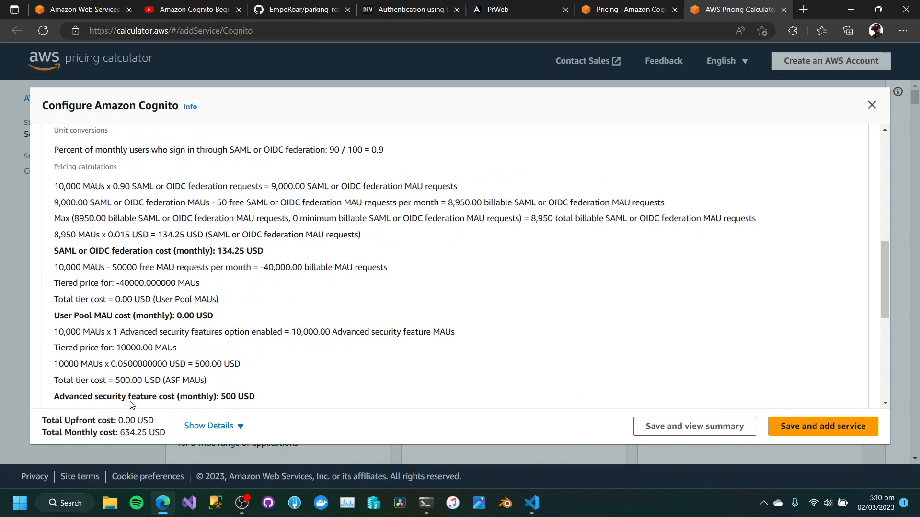
scroll(130, 406, up, 6)
drag(94, 355, 34, 357)
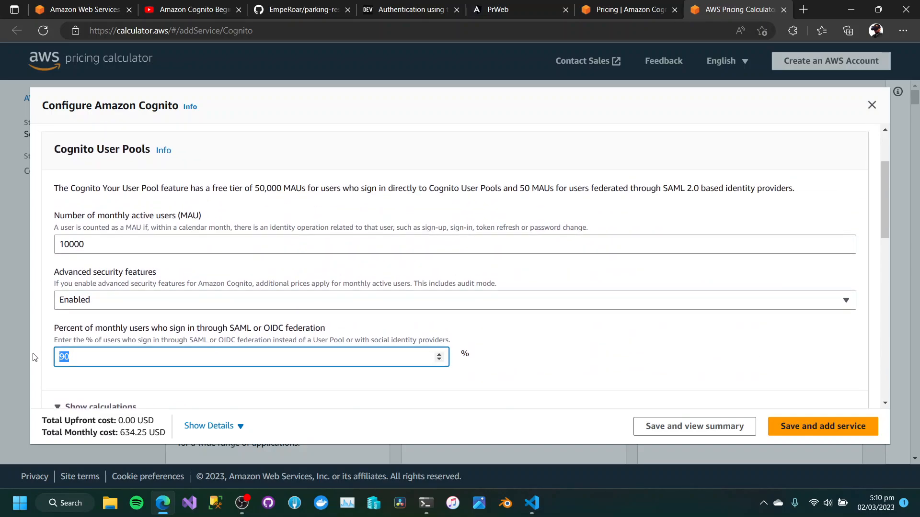
click(242, 331)
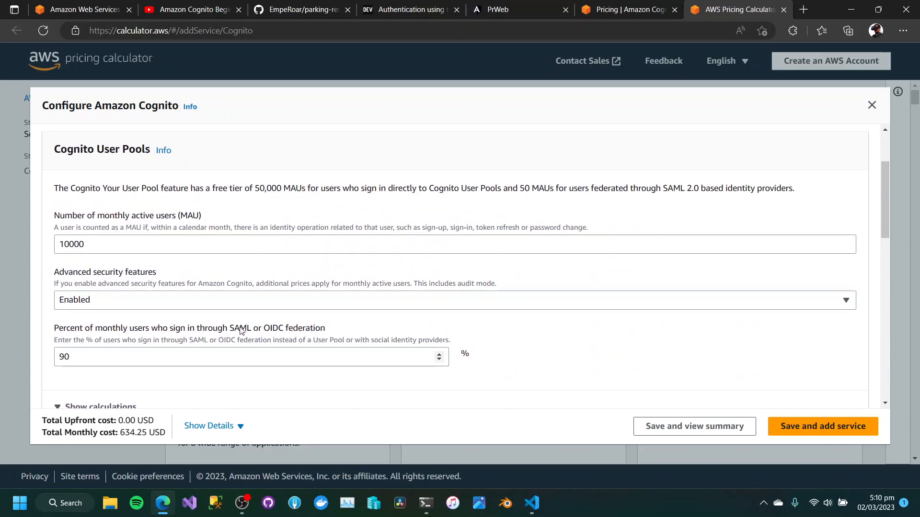
Open Google in a new browser tab and search for "saml meaning".
click(804, 8)
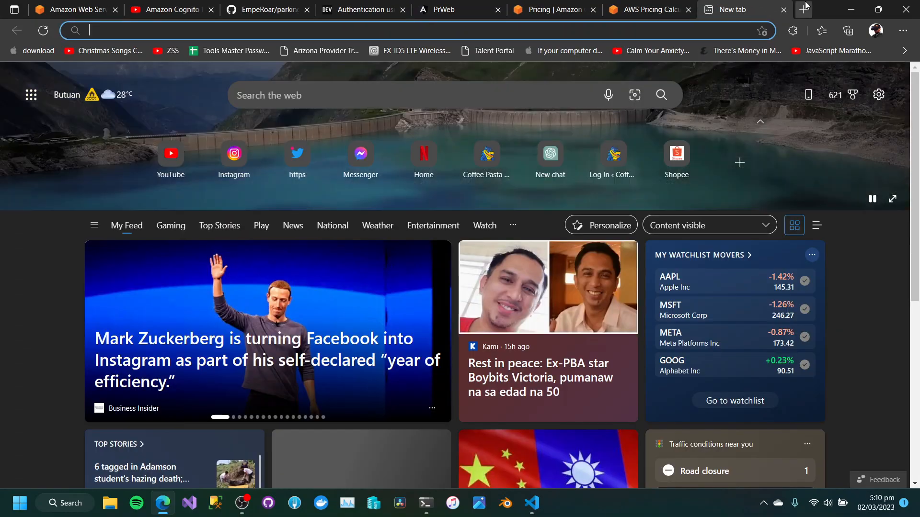
text(go)
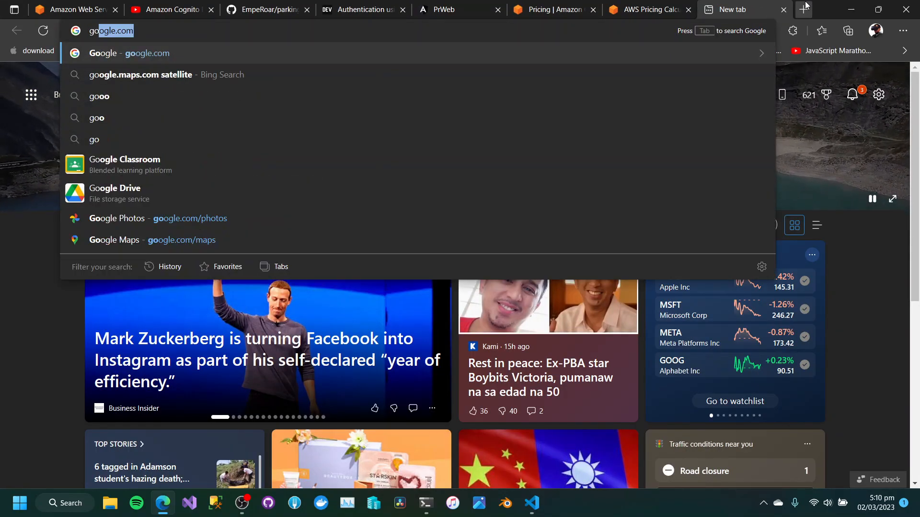
key(Return)
text(SAM)
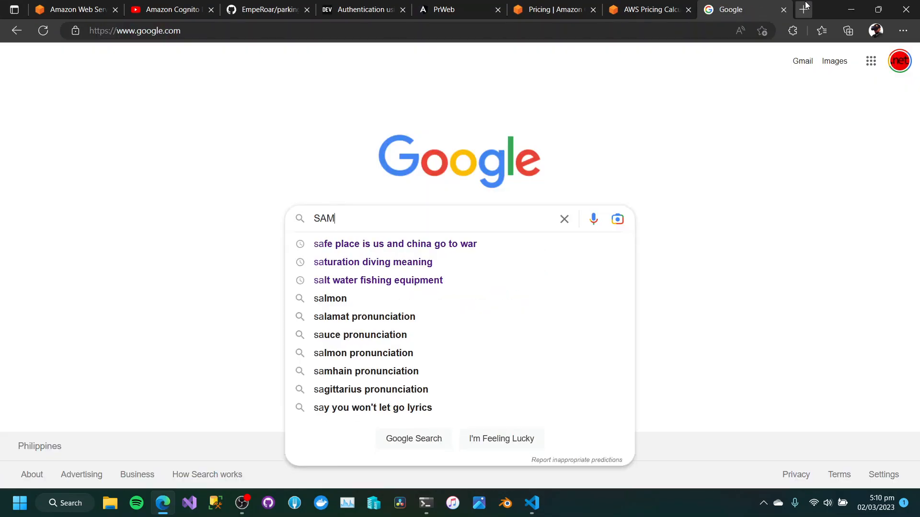
text(L meanin)
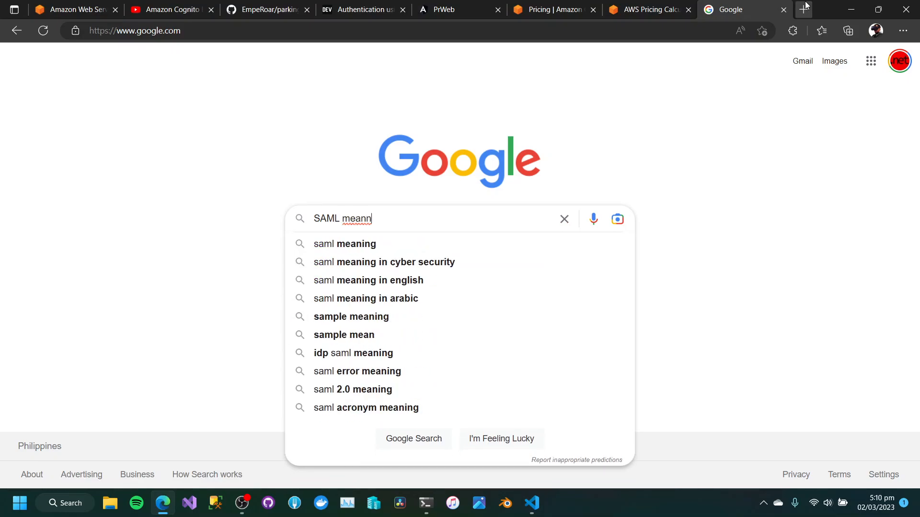
key(Down)
key(Return)
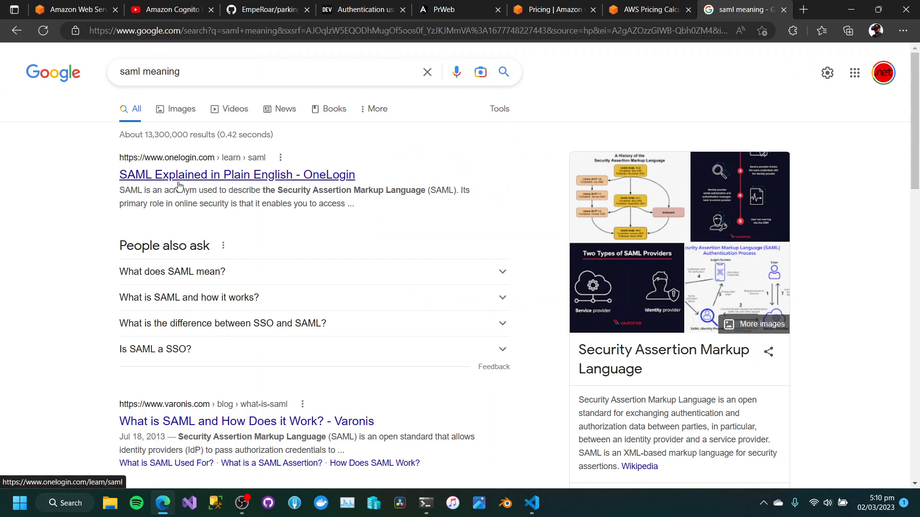
Refine the search to "aws saml meaning" and open the SAML – Amazon Web Services (AWS) result.
click(242, 67)
key(Home)
text(aws)
key(Return)
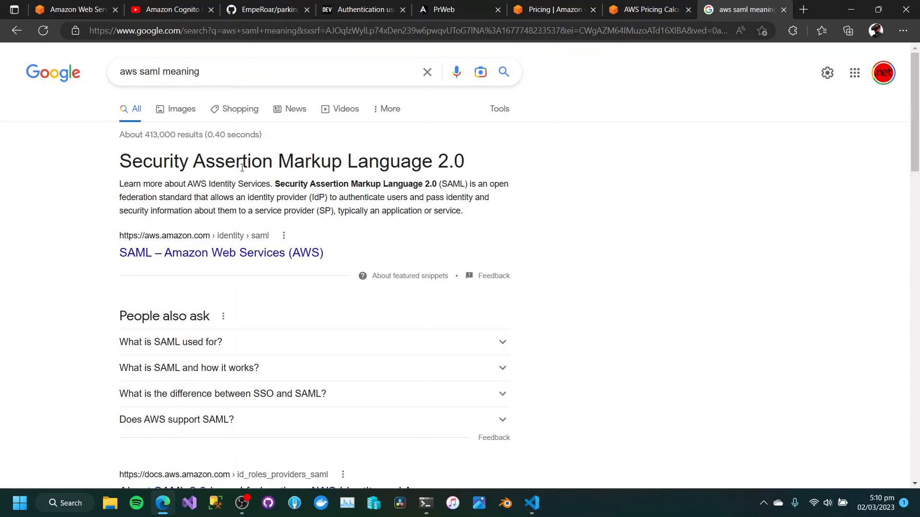
click(213, 257)
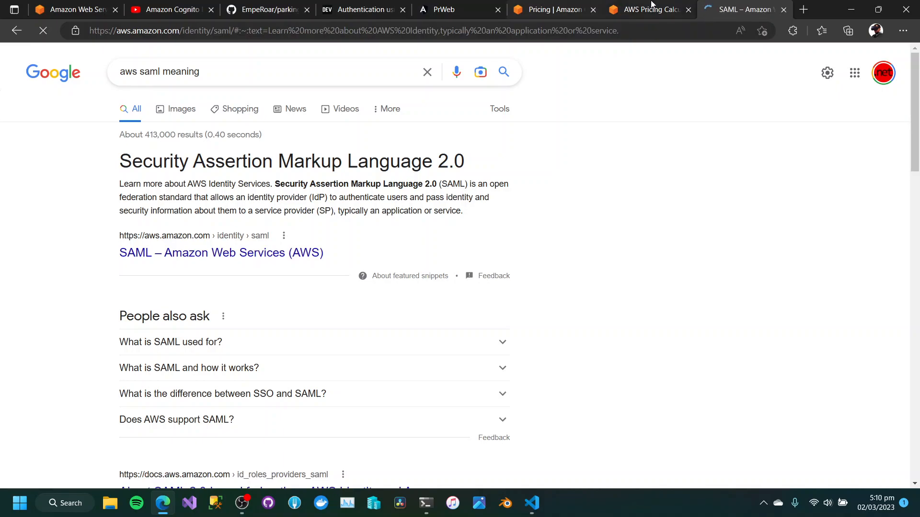
Review the SAML or OIDC federation setting in the Cognito estimate and read the AWS page on enabling SAML.
click(630, 10)
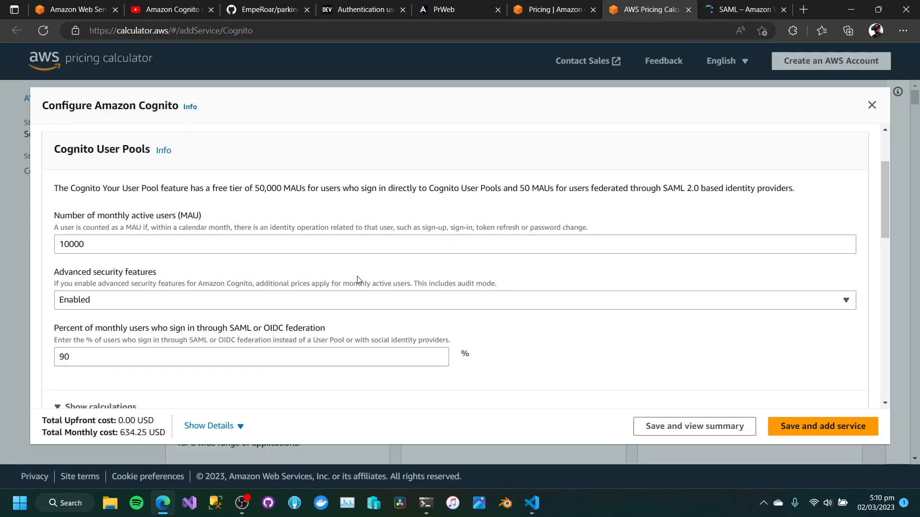
scroll(260, 281, down, 1)
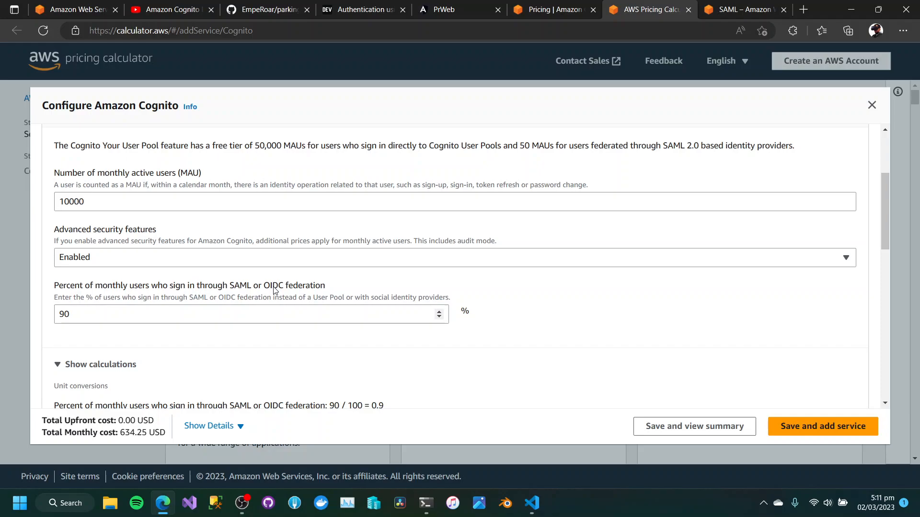
click(754, 7)
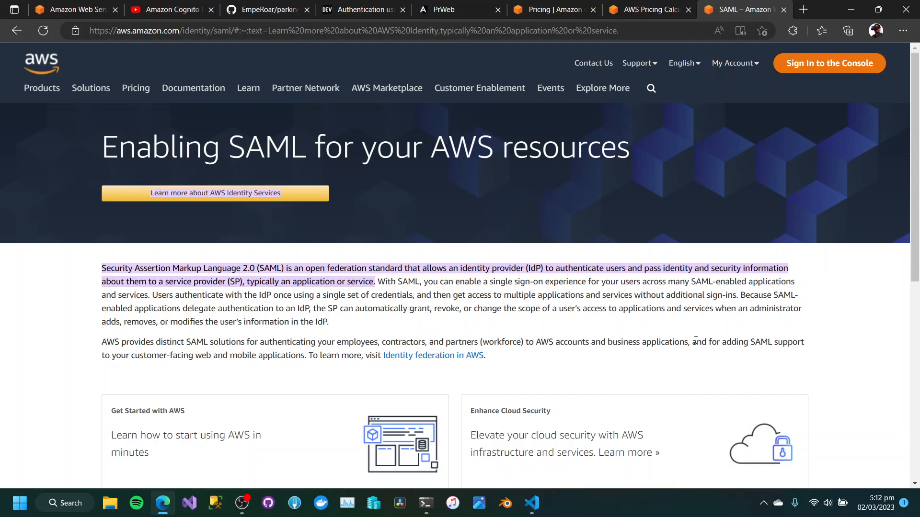
scroll(693, 346, down, 1)
Return to the AWS Pricing Calculator and review the Cognito Identity Pools description and cost.
click(645, 9)
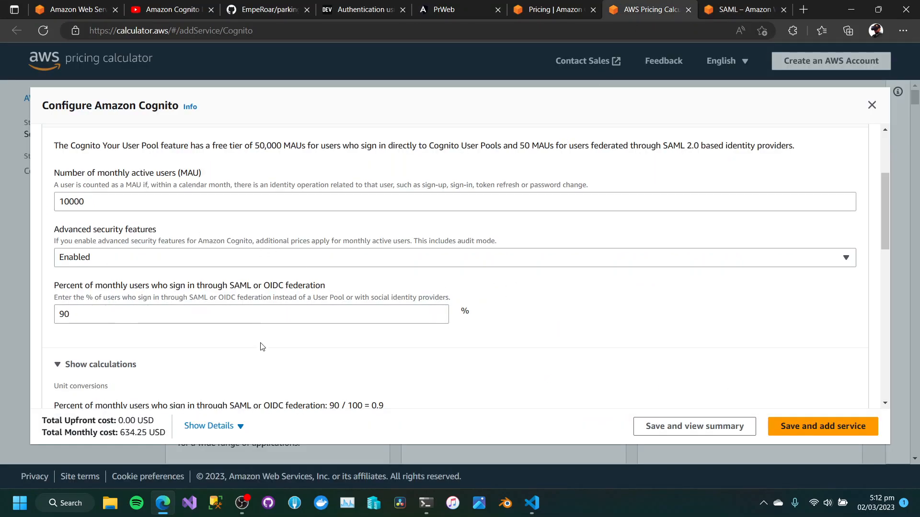
scroll(261, 346, down, 3)
scroll(261, 346, down, 9)
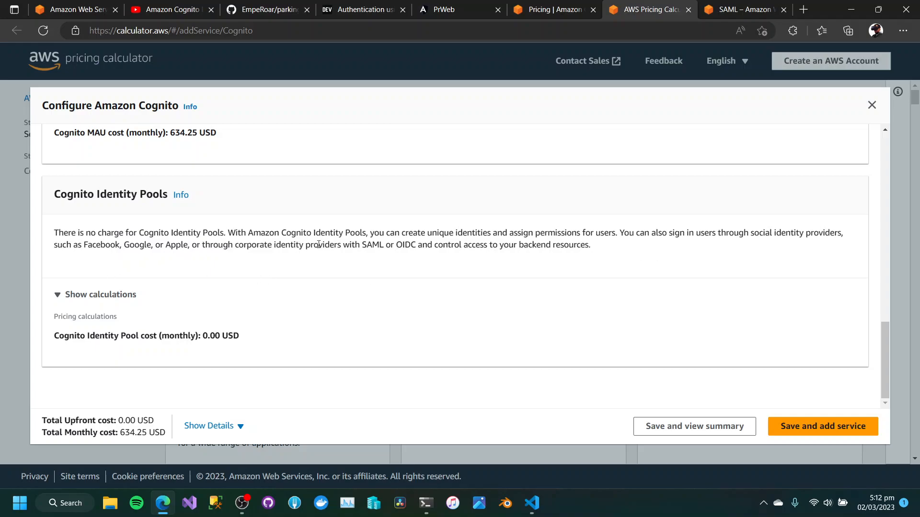
Set the percent of monthly users signing in through SAML or OIDC federation to 10 and review the Cognito MAU cost.
drag(599, 247, 274, 246)
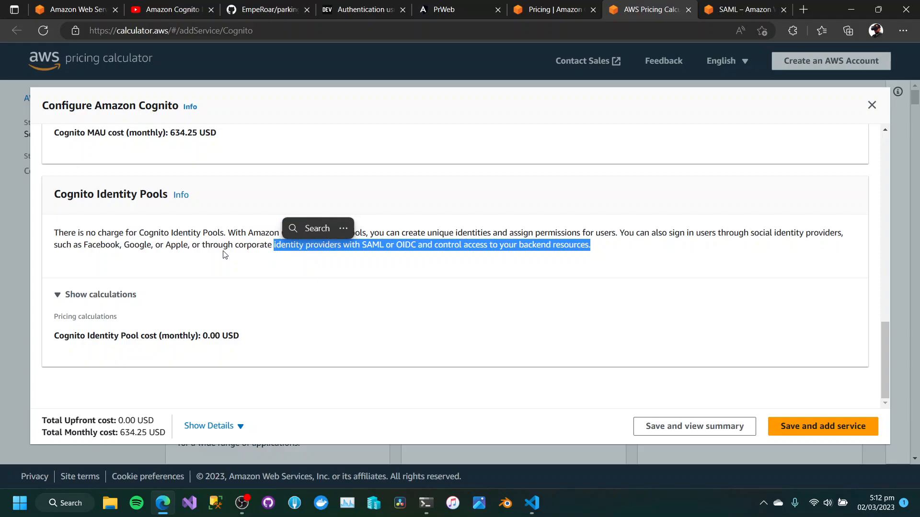
click(225, 255)
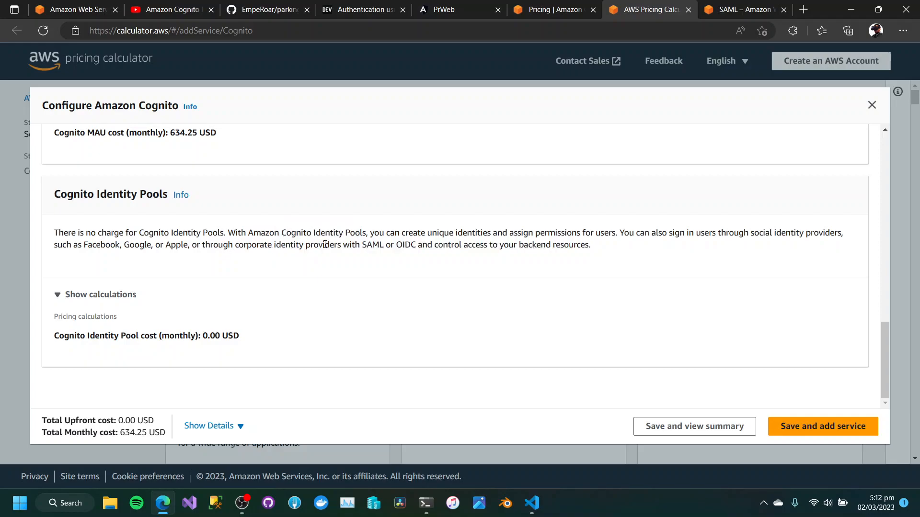
scroll(315, 258, up, 10)
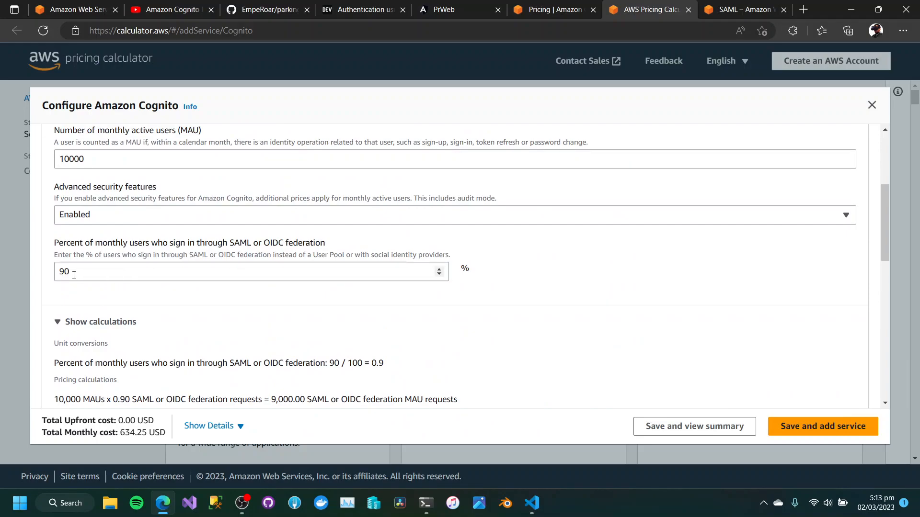
drag(74, 275, 48, 277)
text(10)
click(619, 298)
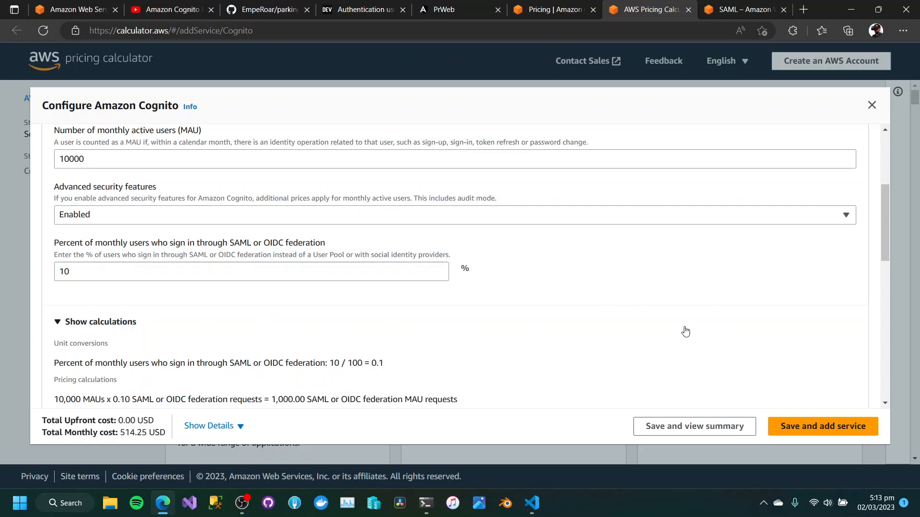
scroll(684, 331, down, 6)
scroll(683, 331, down, 4)
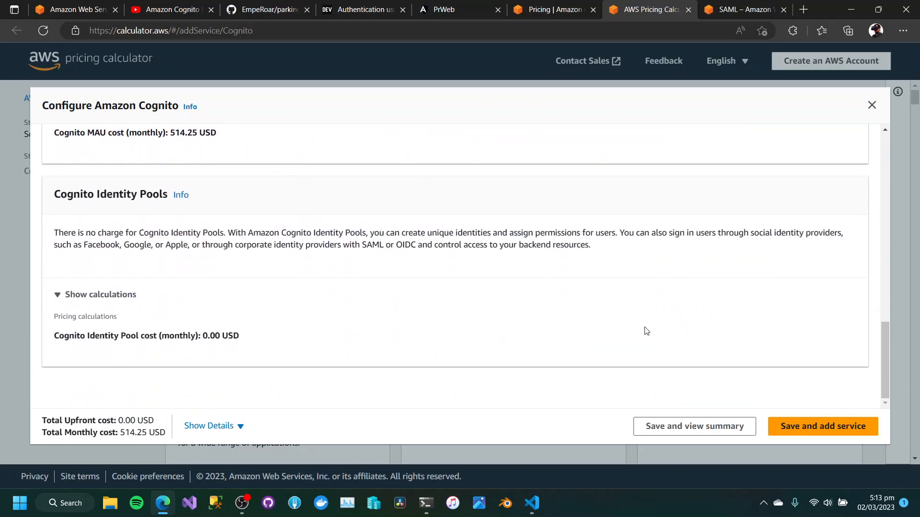
scroll(217, 317, up, 3)
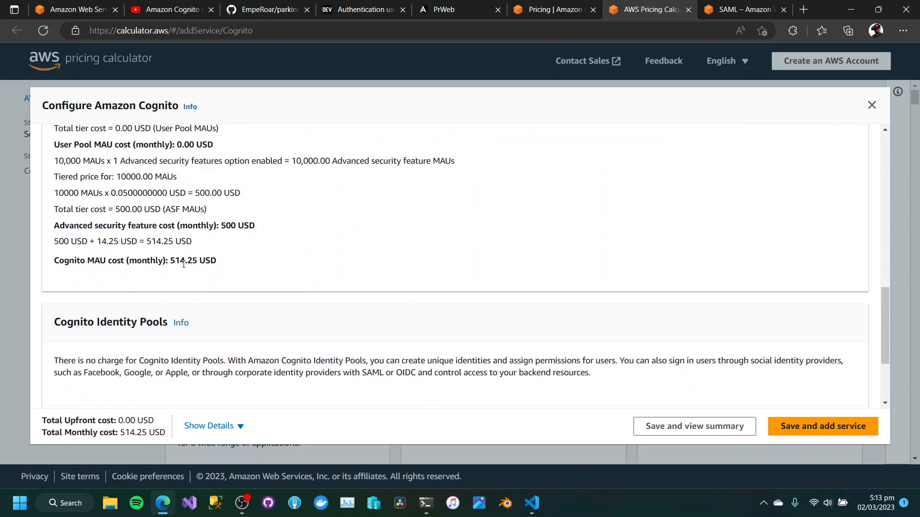
Set the number of monthly active users to 1000 and review the Cognito cost calculations.
scroll(184, 263, up, 9)
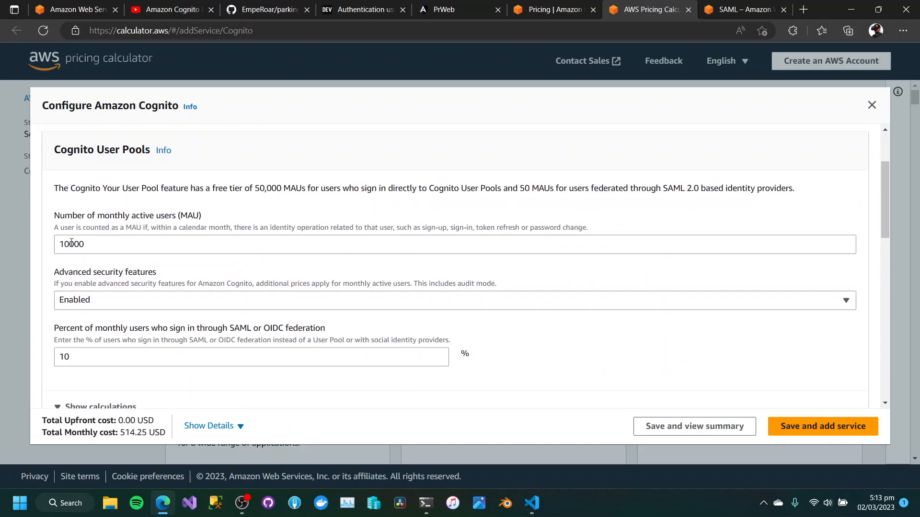
click(68, 244)
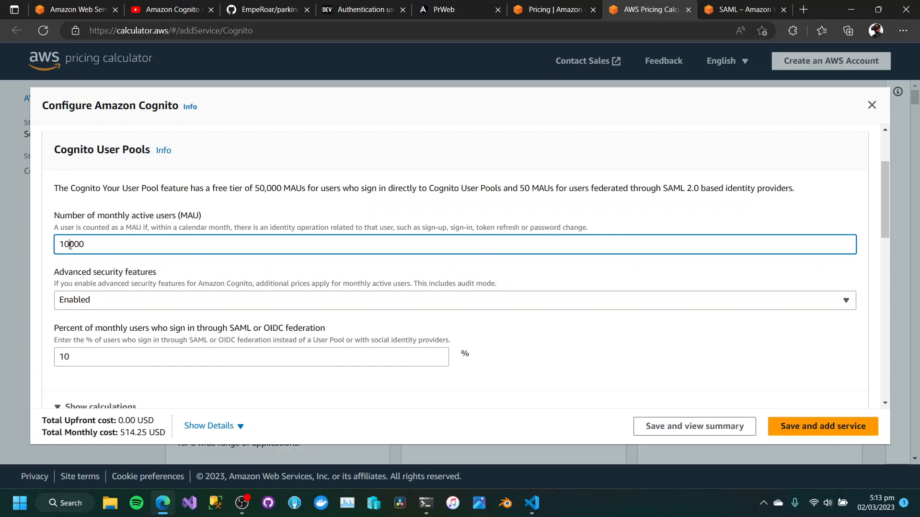
drag(69, 245, 66, 245)
key(BackSpace)
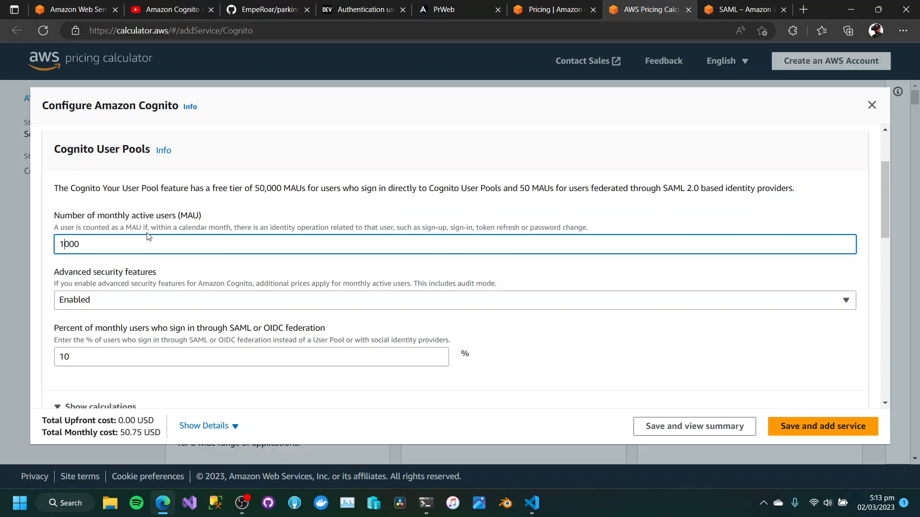
click(262, 204)
scroll(263, 205, down, 10)
scroll(263, 203, up, 2)
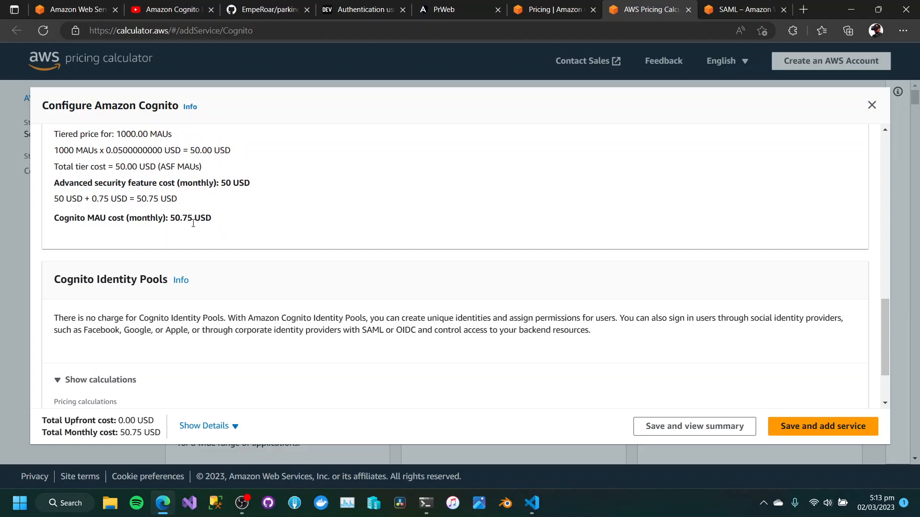
scroll(193, 223, up, 3)
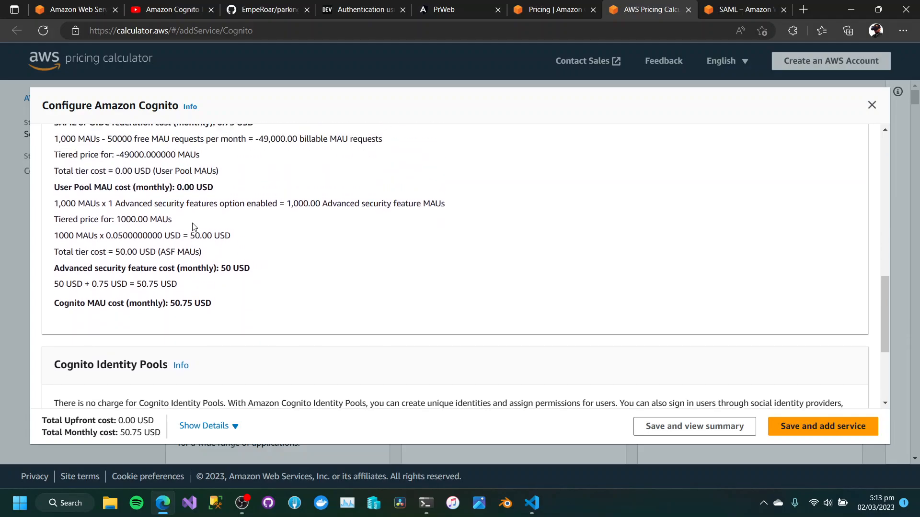
scroll(193, 227, up, 10)
scroll(194, 226, down, 15)
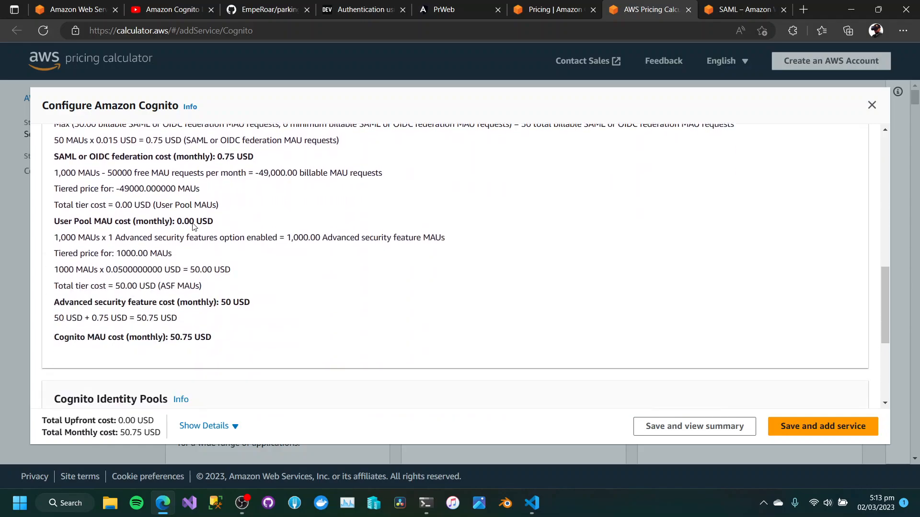
Set the advanced security features to Disabled and check the monthly Cognito MAU cost.
scroll(255, 271, up, 15)
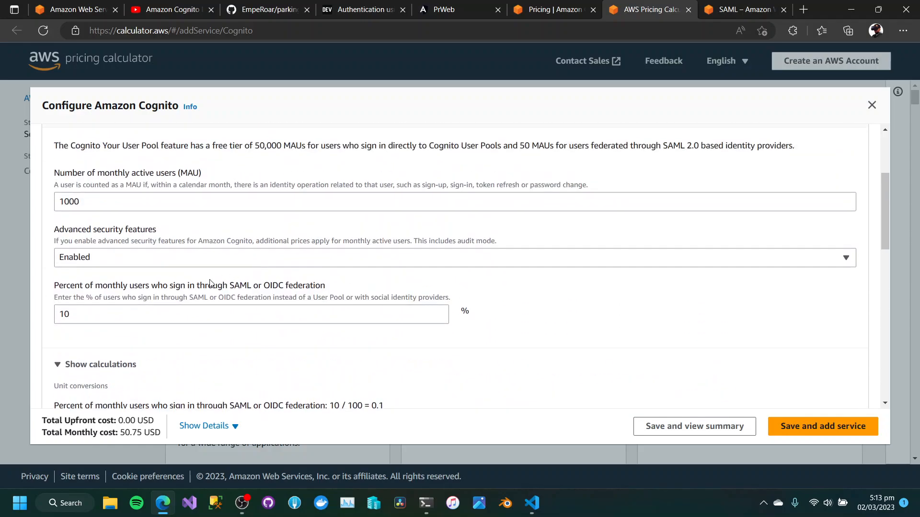
click(185, 262)
click(107, 294)
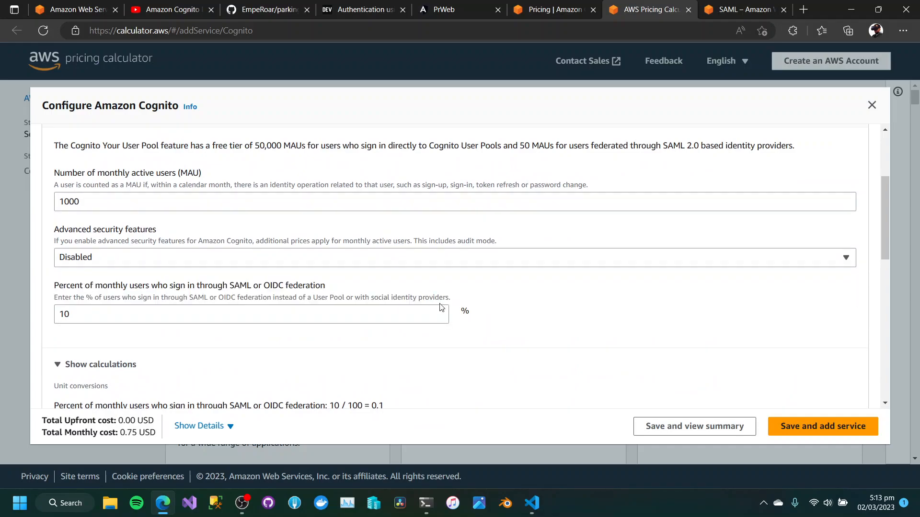
scroll(384, 331, down, 10)
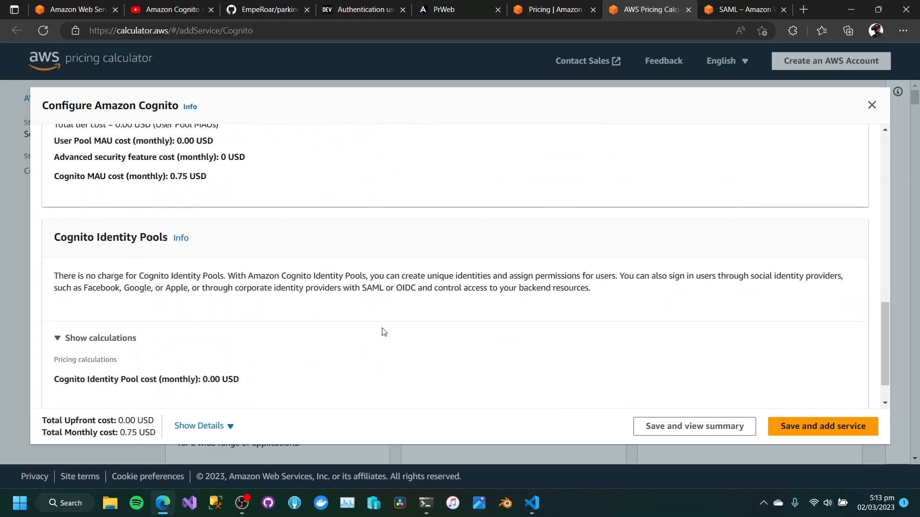
scroll(384, 331, up, 1)
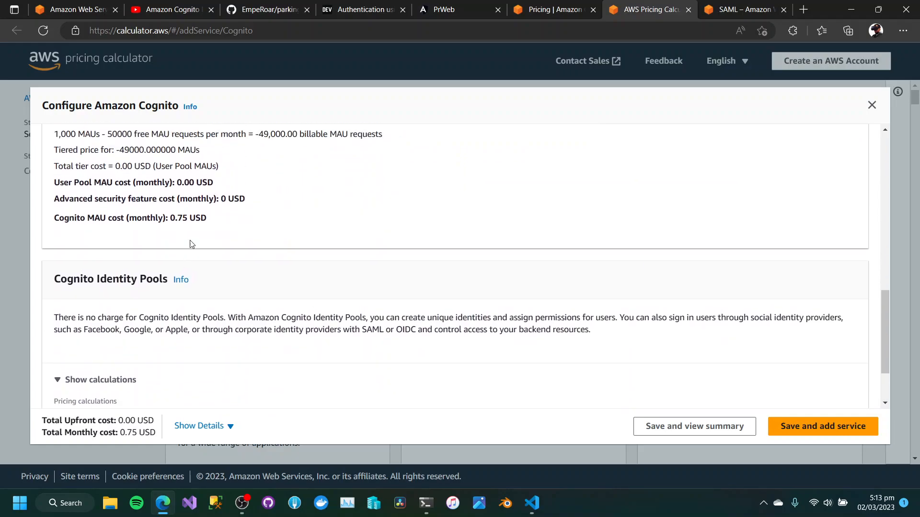
drag(171, 219, 207, 224)
Set the number of monthly active users to 5000 and review the recalculated Cognito MAU cost.
scroll(288, 245, up, 12)
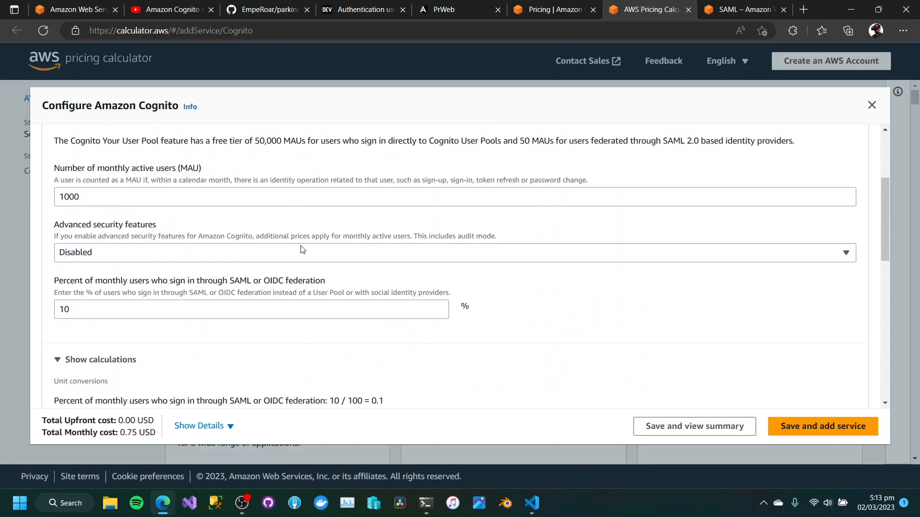
click(61, 348)
text(5)
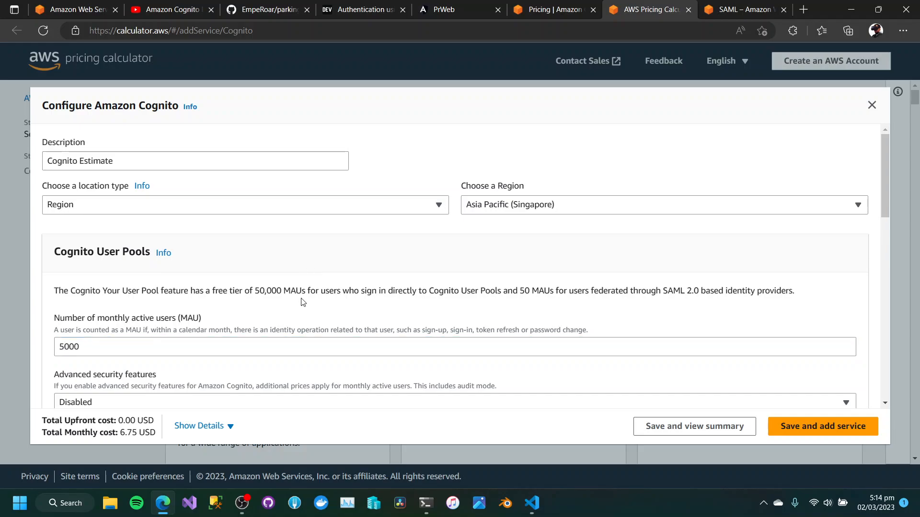
scroll(301, 299, down, 12)
scroll(302, 299, up, 1)
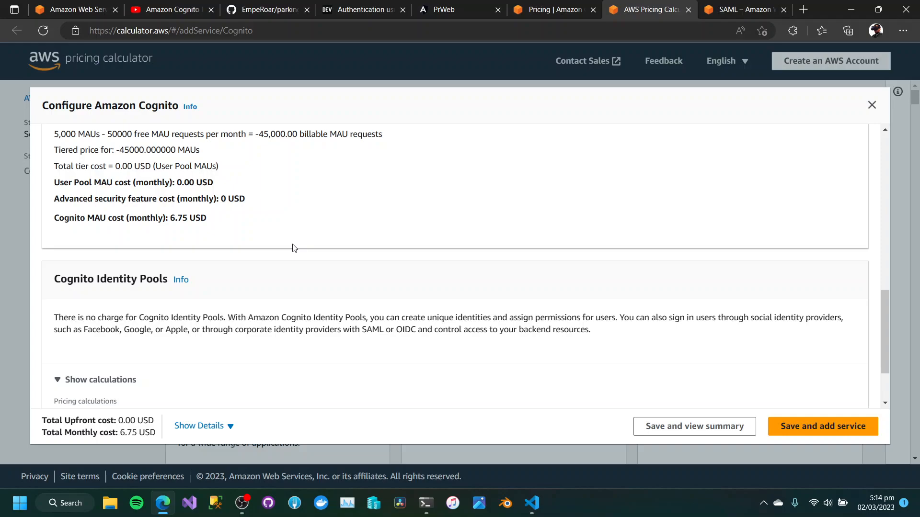
scroll(294, 248, up, 10)
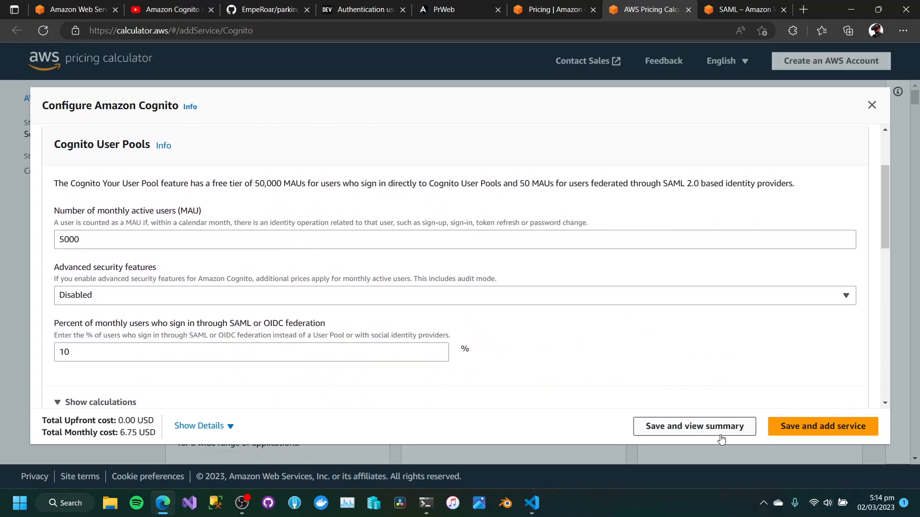
Save the Cognito estimate and review the total 12 months cost in its summary.
click(706, 430)
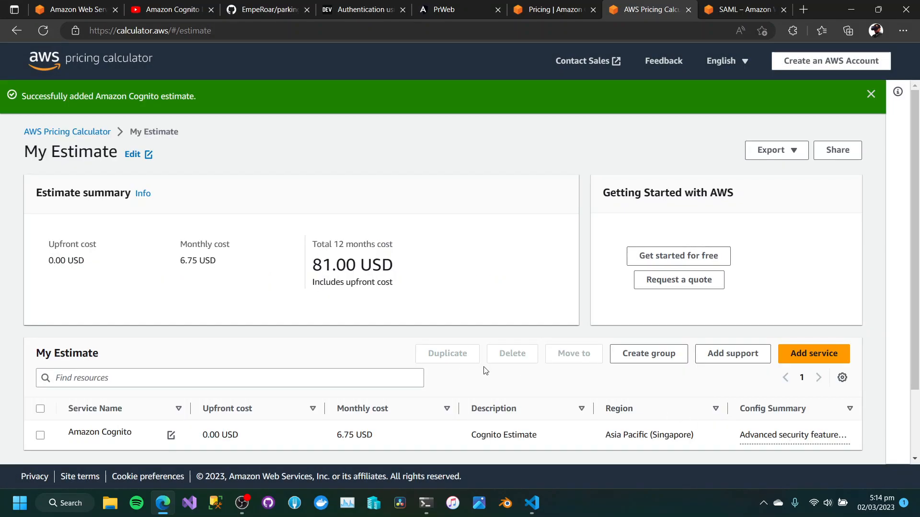
drag(313, 265, 394, 267)
scroll(429, 301, down, 2)
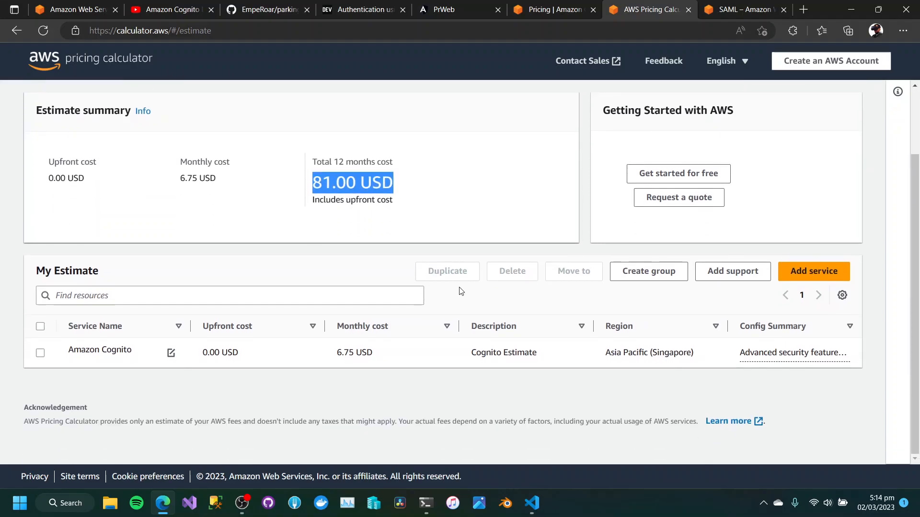
Search for S3 as an additional service for the estimate and open the Amazon Simple Storage Service (S3) configuration.
click(813, 277)
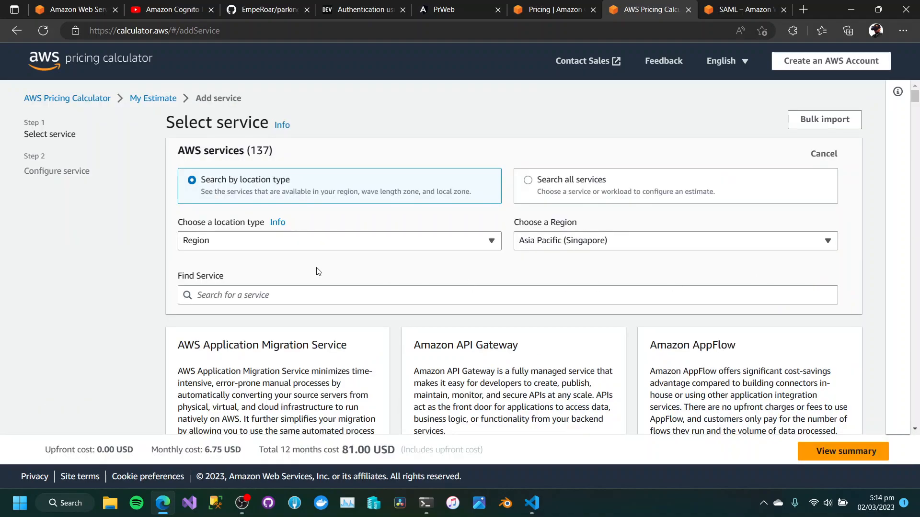
click(220, 289)
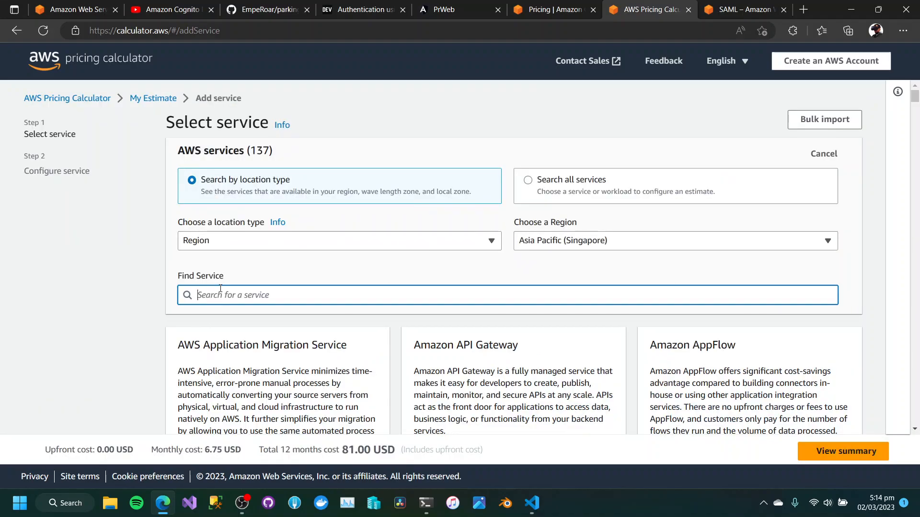
text(SAm)
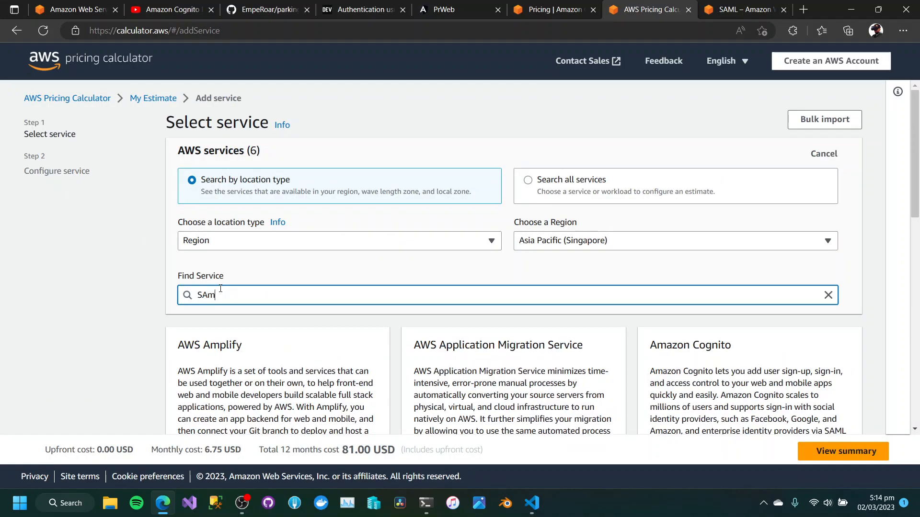
key(BackSpace)
key(BackSpace)
key(BackSpace)
text(S3)
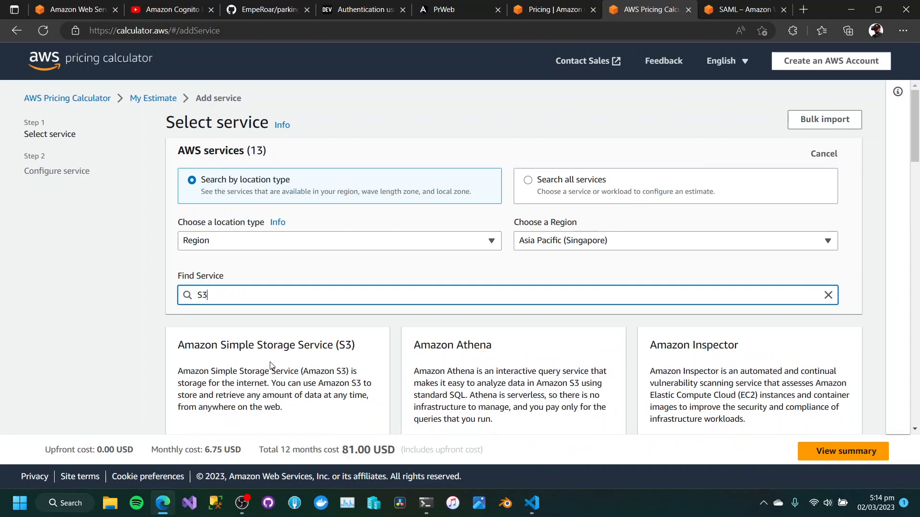
scroll(258, 312, down, 2)
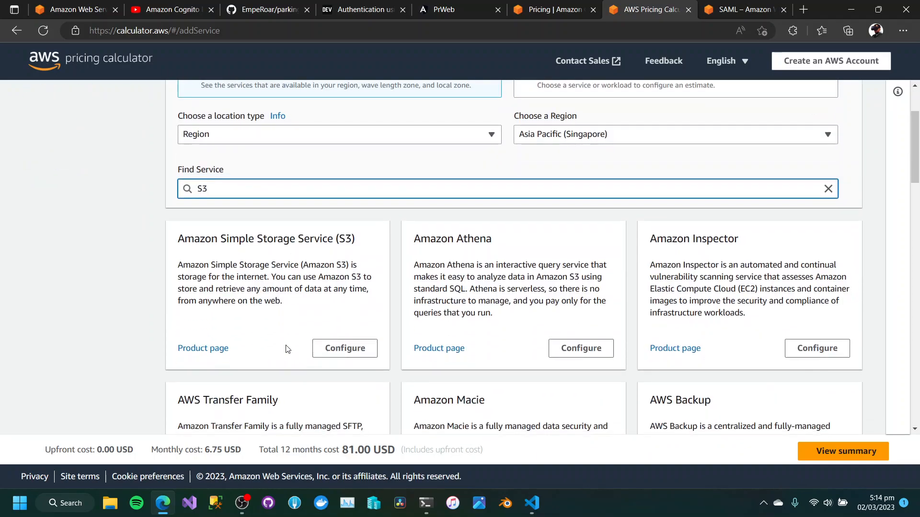
click(327, 353)
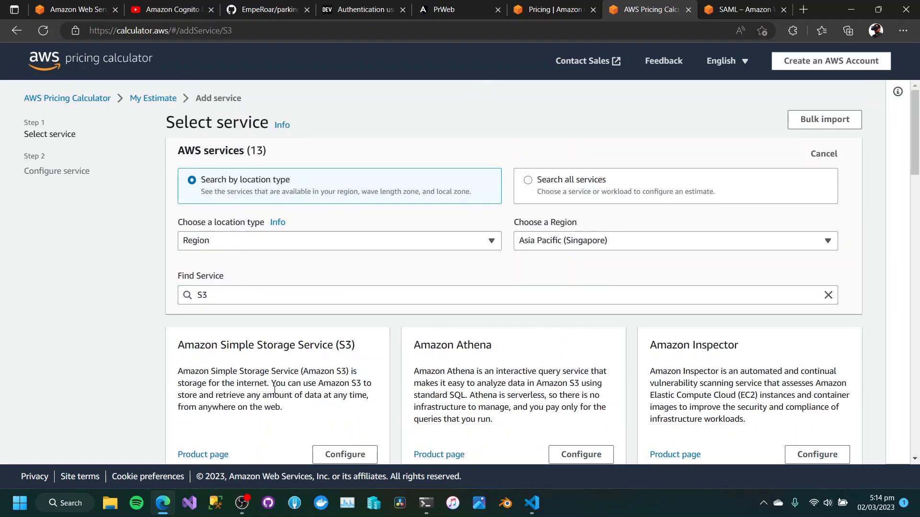
Review the S3 storage classes and set the S3 Standard storage amount to .10 GB per month.
scroll(269, 399, down, 5)
scroll(269, 398, up, 5)
scroll(271, 399, down, 6)
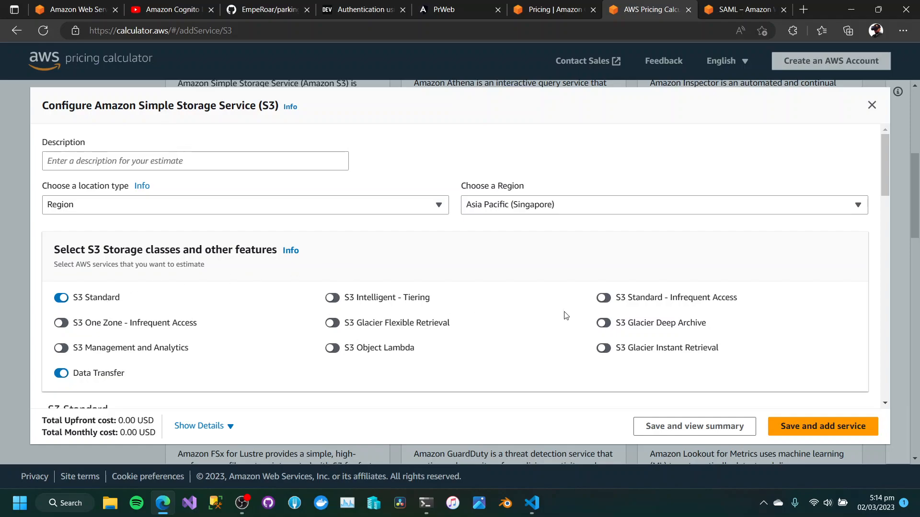
scroll(599, 324, down, 3)
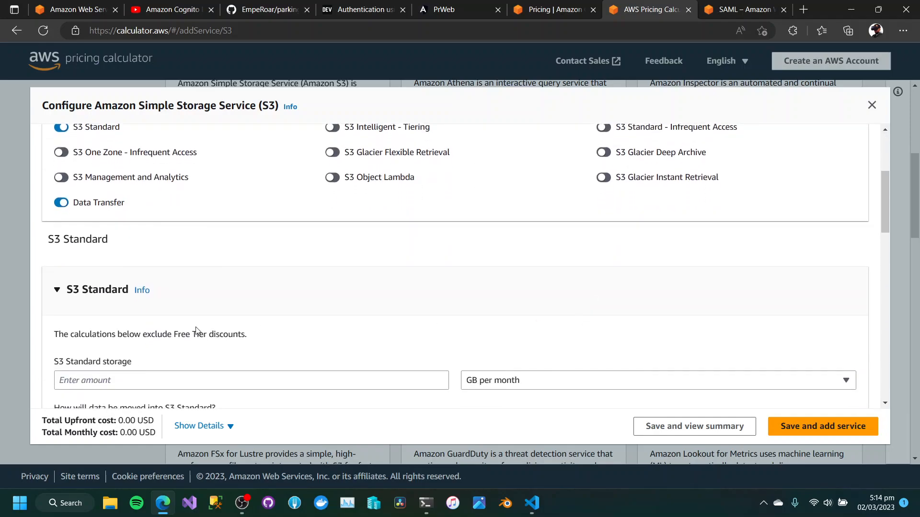
scroll(197, 330, down, 2)
click(122, 295)
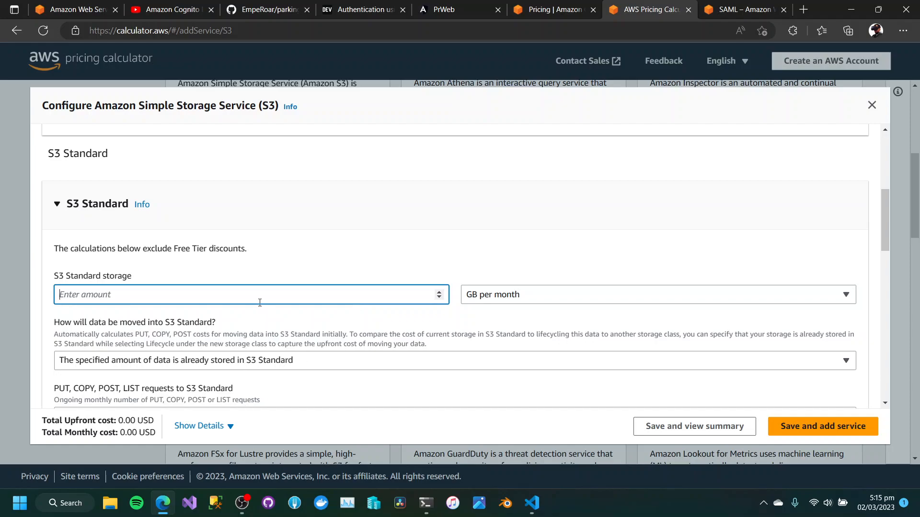
text(.10)
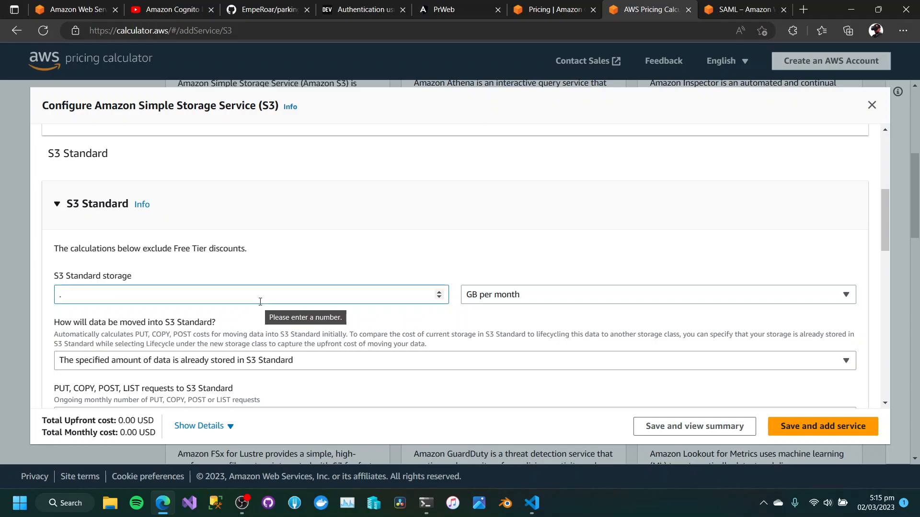
click(371, 257)
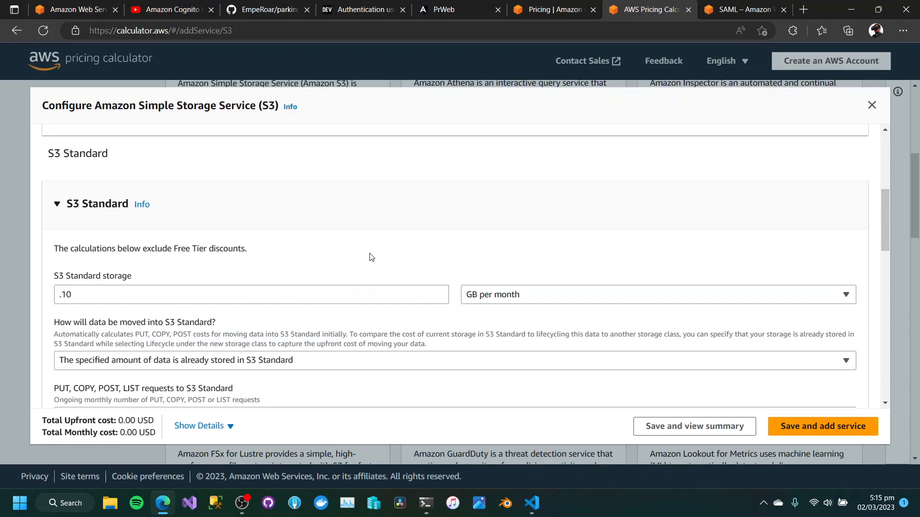
Open the Windows Calculator app and divide 1000 by 10.
click(89, 511)
text(camera)
click(78, 163)
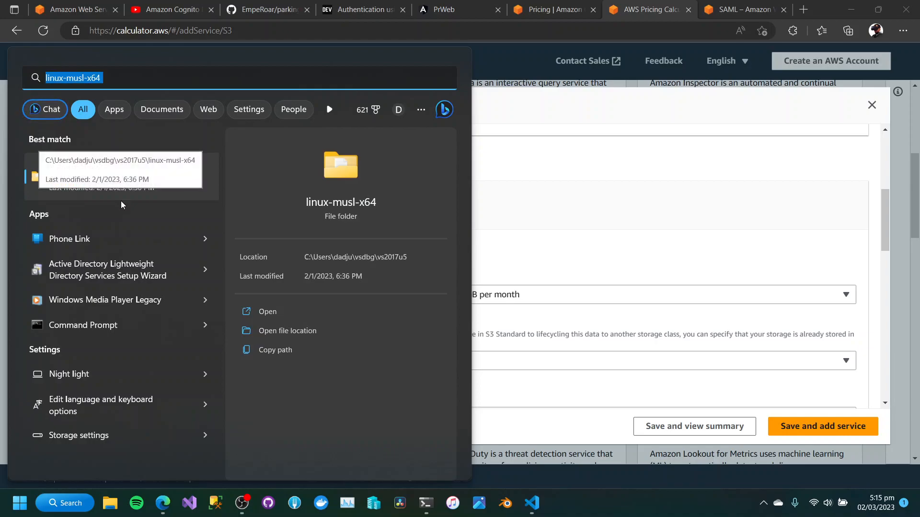
text(calcu)
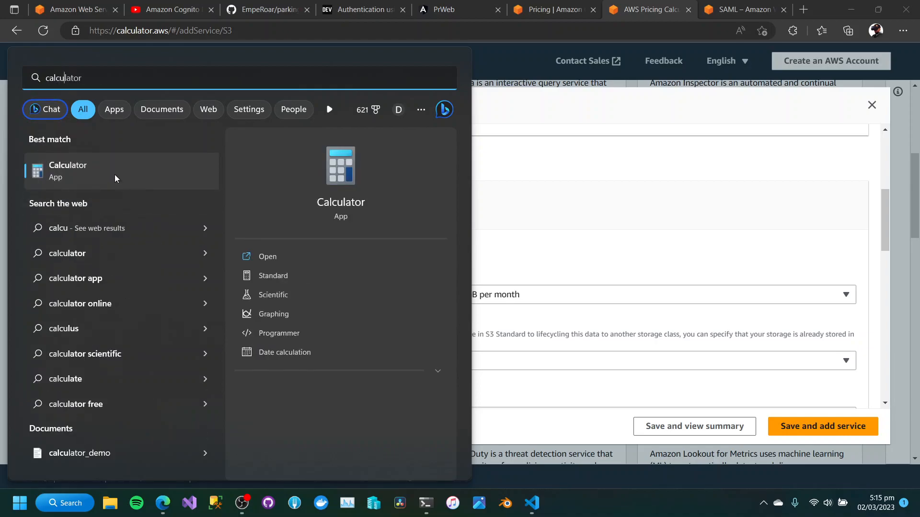
click(114, 175)
click(556, 363)
click(590, 385)
click(590, 386)
click(590, 386)
click(682, 268)
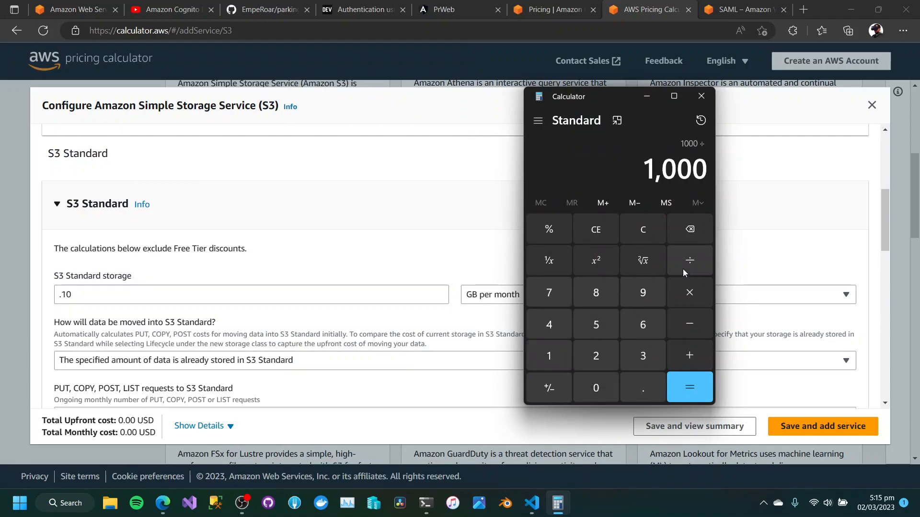
click(551, 356)
click(596, 387)
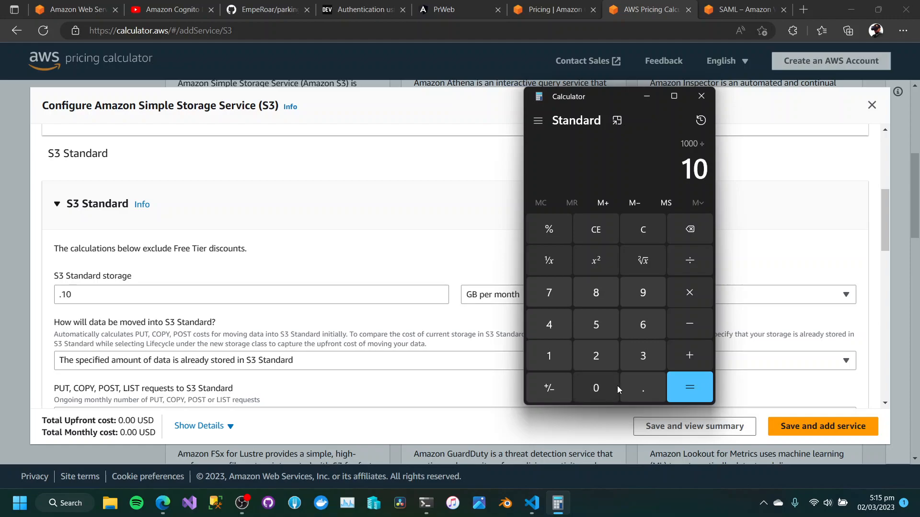
click(691, 389)
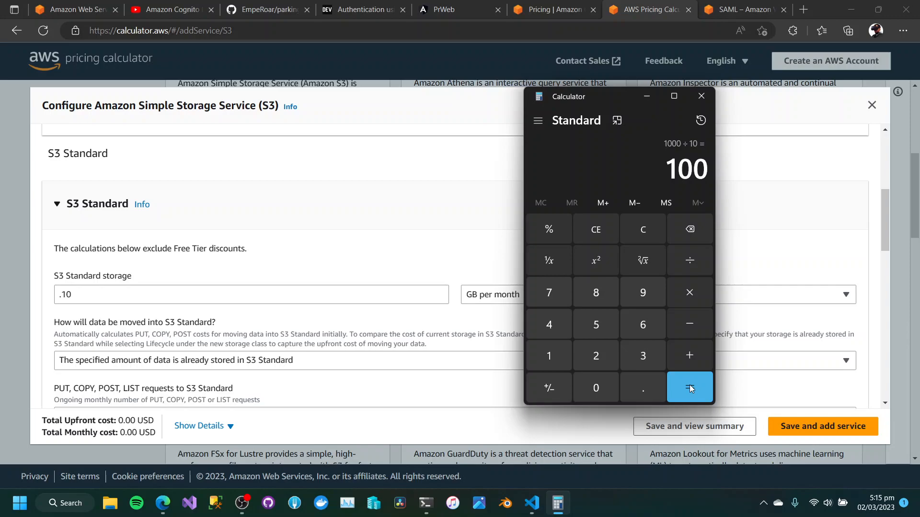
Clear the previous calculation in Calculator and divide 1 by 100.
click(641, 234)
click(555, 364)
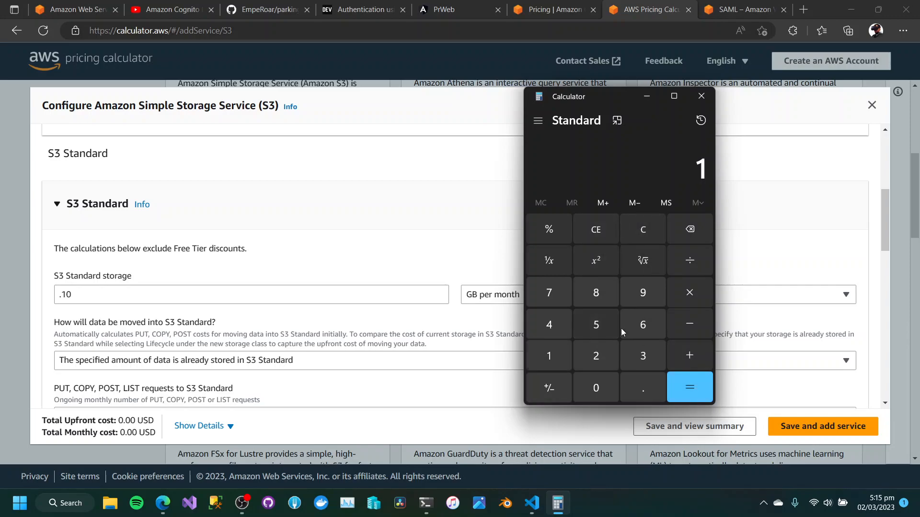
click(690, 261)
drag(615, 102, 633, 125)
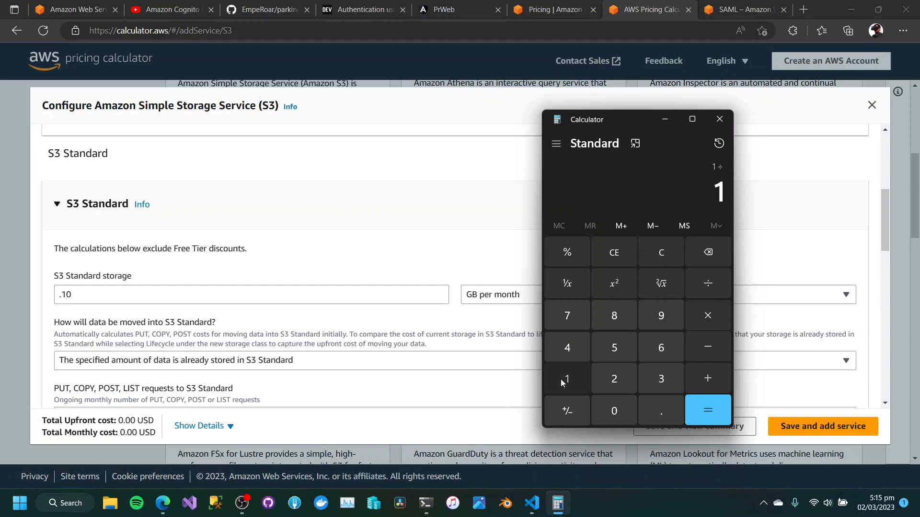
click(621, 412)
click(621, 412)
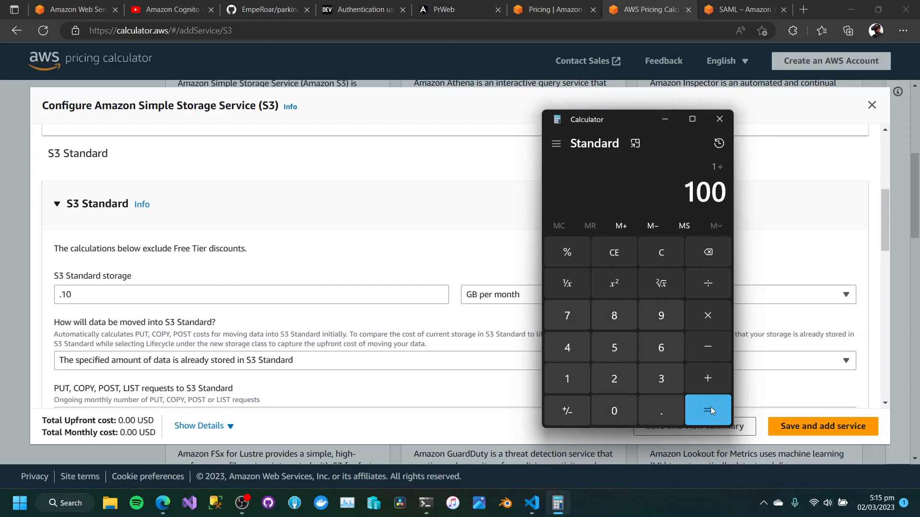
click(711, 406)
Return to the S3 configuration in the browser and set the S3 Standard storage to 0.5 GB per month.
drag(96, 299, 56, 301)
text(0.01)
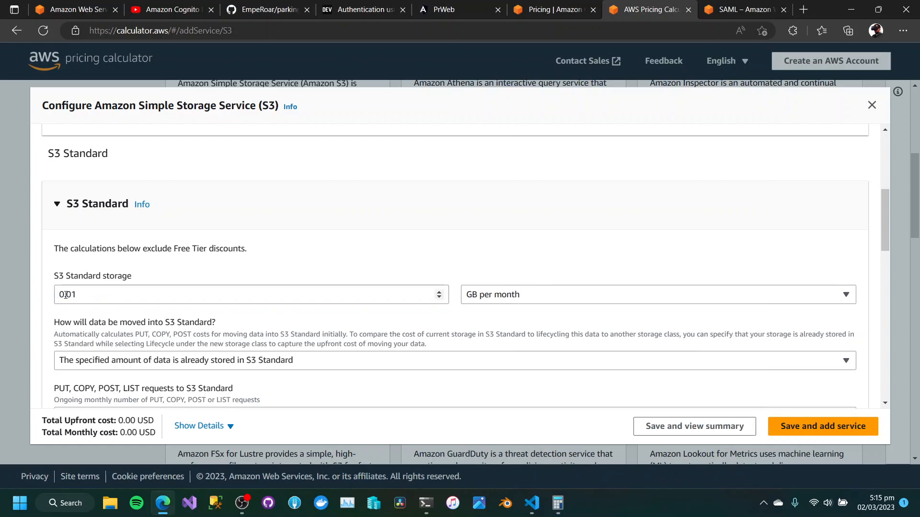
drag(64, 295, 86, 295)
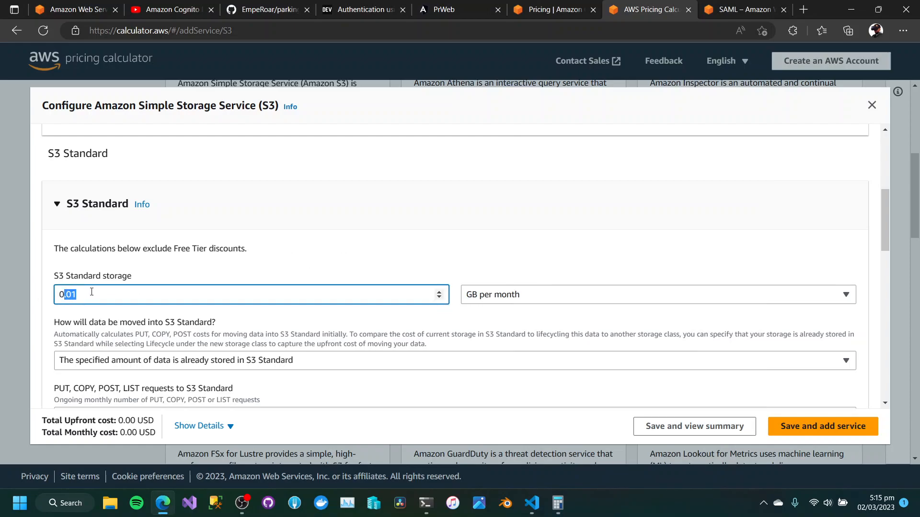
text(.5)
click(349, 265)
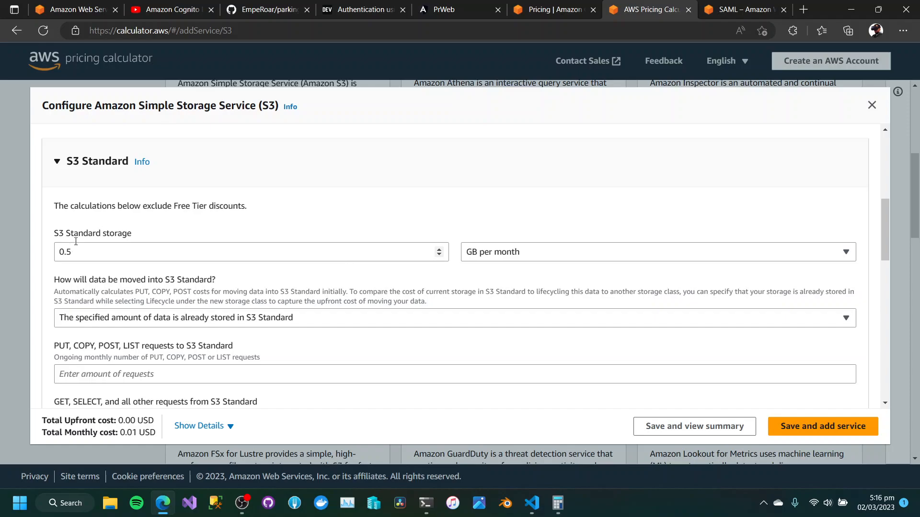
Choose "The specified amount of data is already stored in S3 Standard" as the way data is moved into S3 Standard.
scroll(96, 256, down, 2)
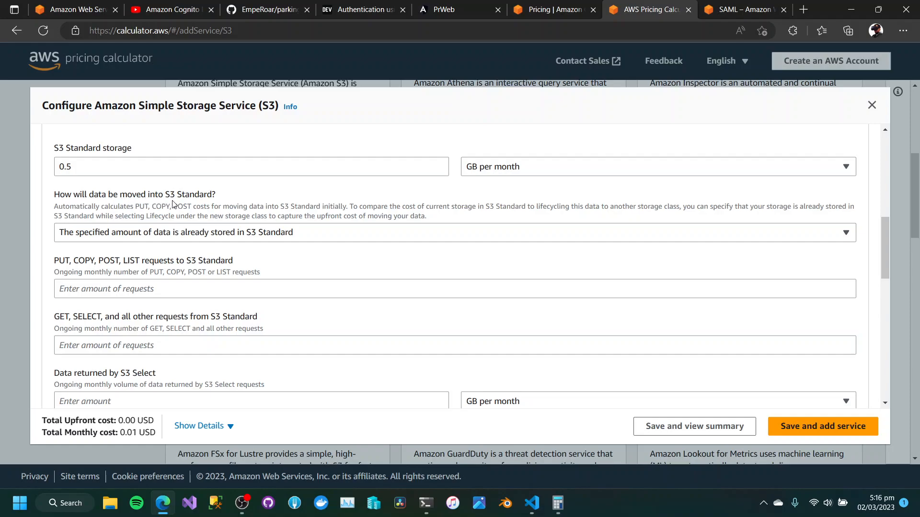
click(124, 241)
click(124, 239)
click(124, 235)
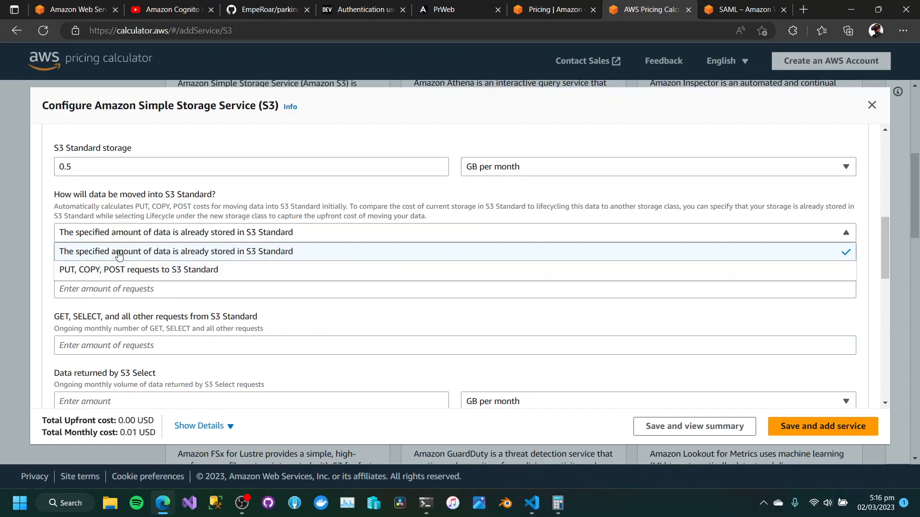
click(120, 251)
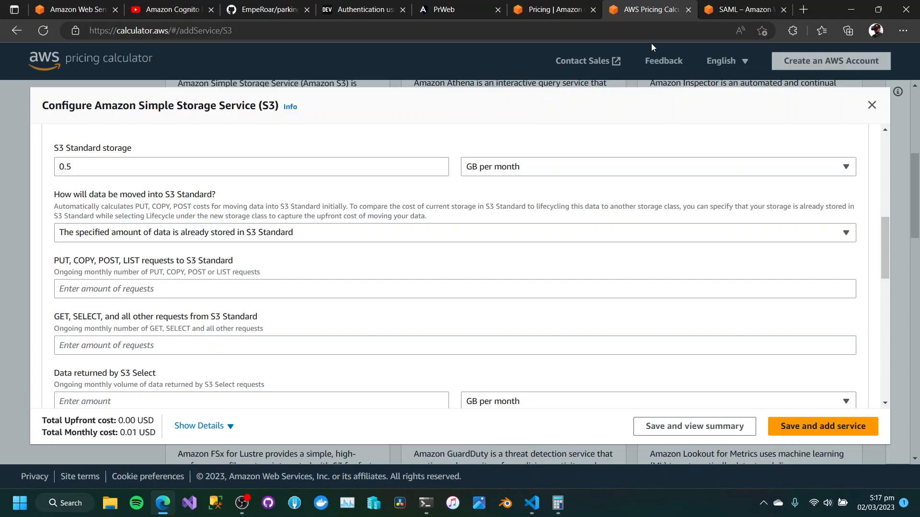
Set the monthly number of PUT, COPY, POST, LIST requests to S3 Standard to 500000.
click(115, 292)
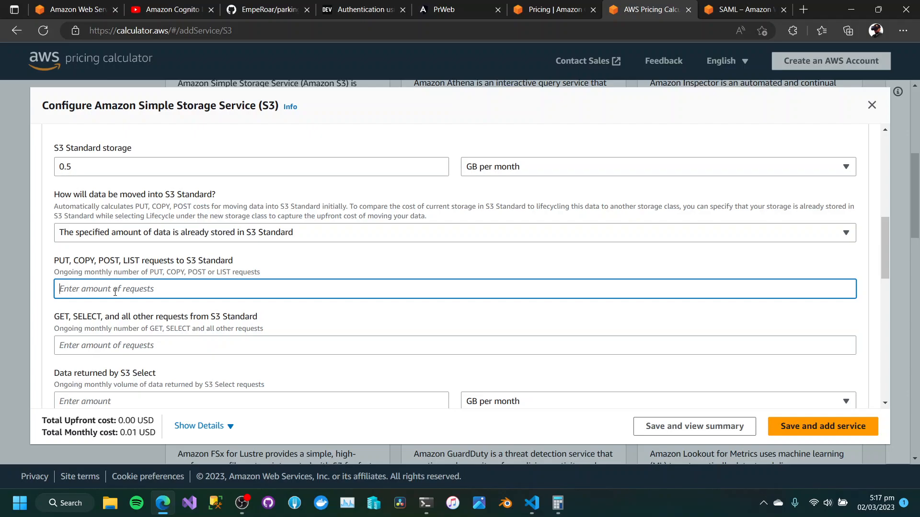
text(100000)
drag(61, 291, 59, 289)
text(5)
click(49, 307)
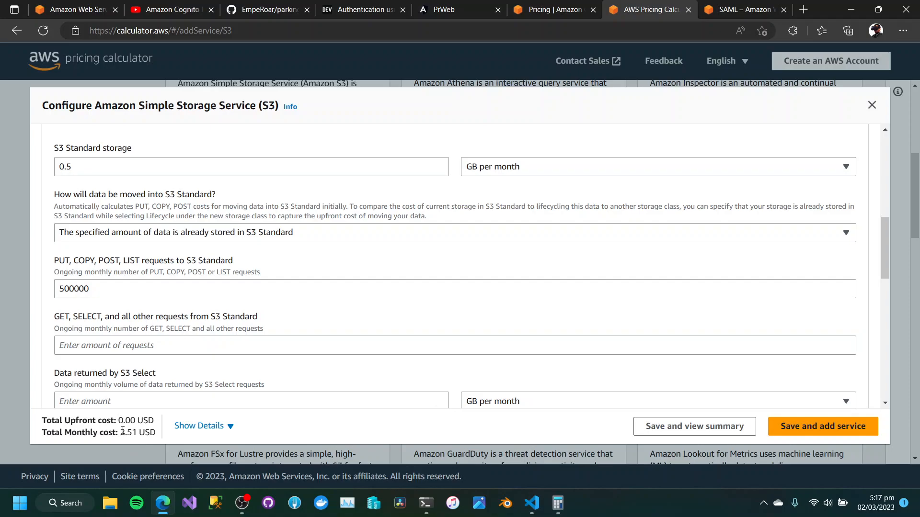
Copy the 500000 PUT request amount into the GET, SELECT and all other requests amount.
click(124, 348)
scroll(124, 349, down, 1)
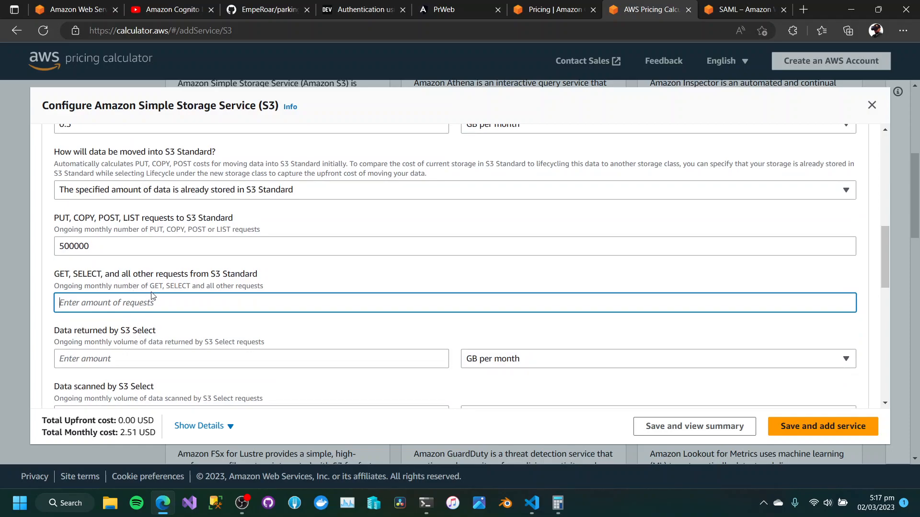
drag(101, 247, 46, 250)
key(ctrl+c)
click(102, 307)
key(ctrl+v)
click(42, 362)
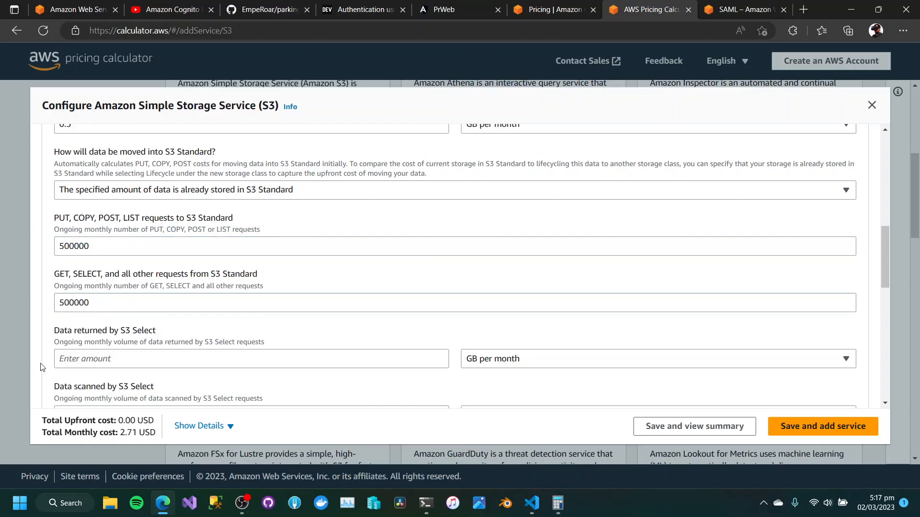
Set the data returned by S3 Select to .5 GB per month.
scroll(42, 360, down, 1)
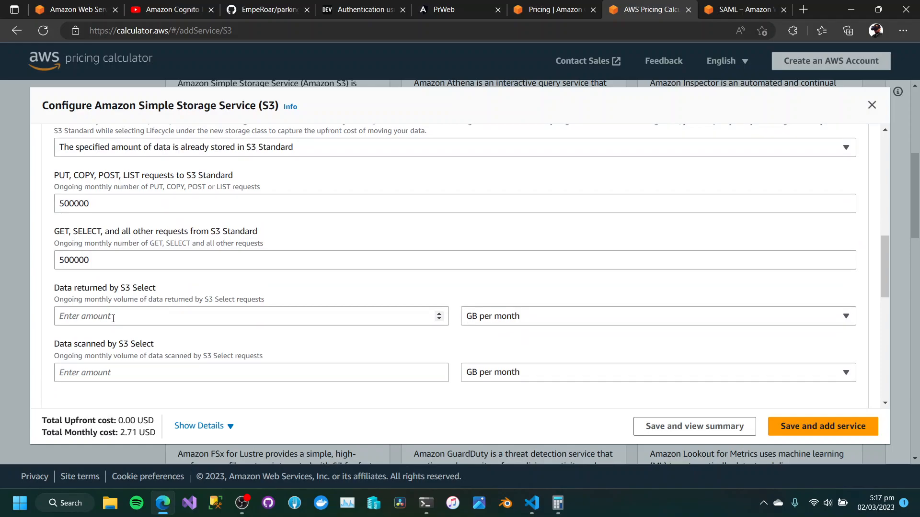
click(113, 318)
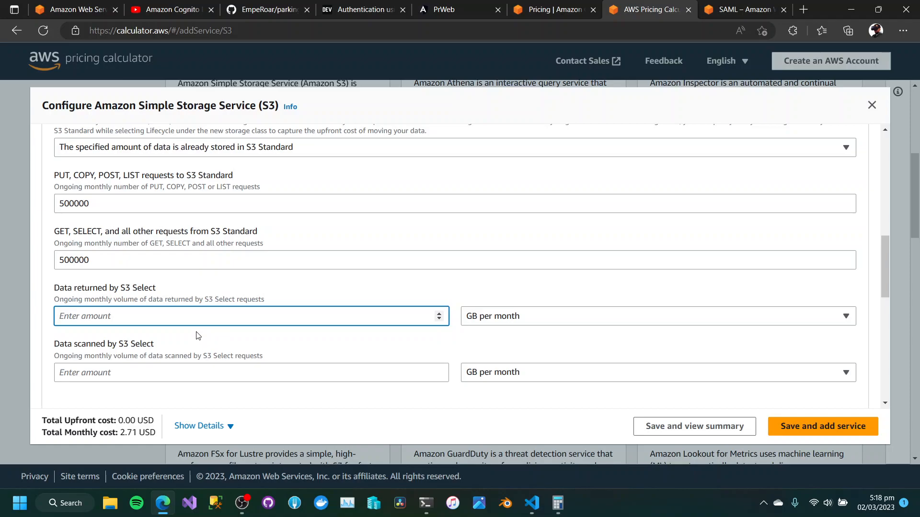
text(.0)
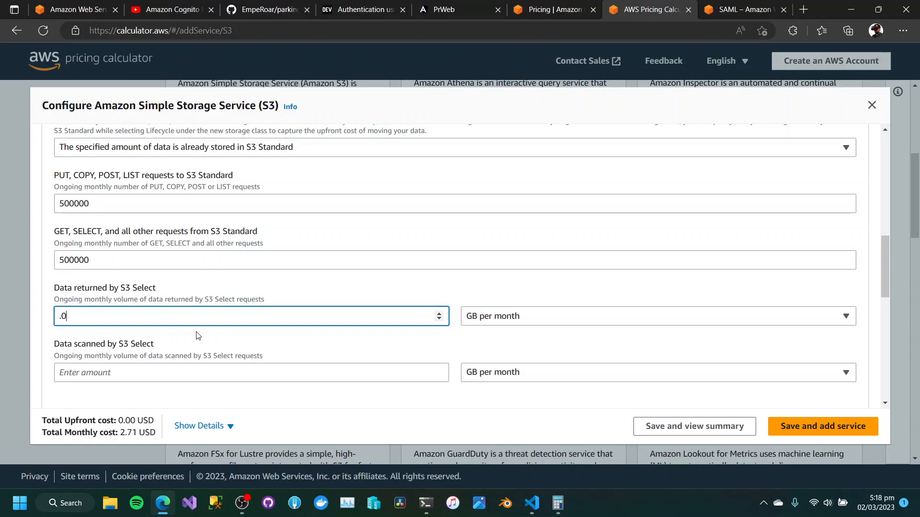
key(BackSpace)
text(5)
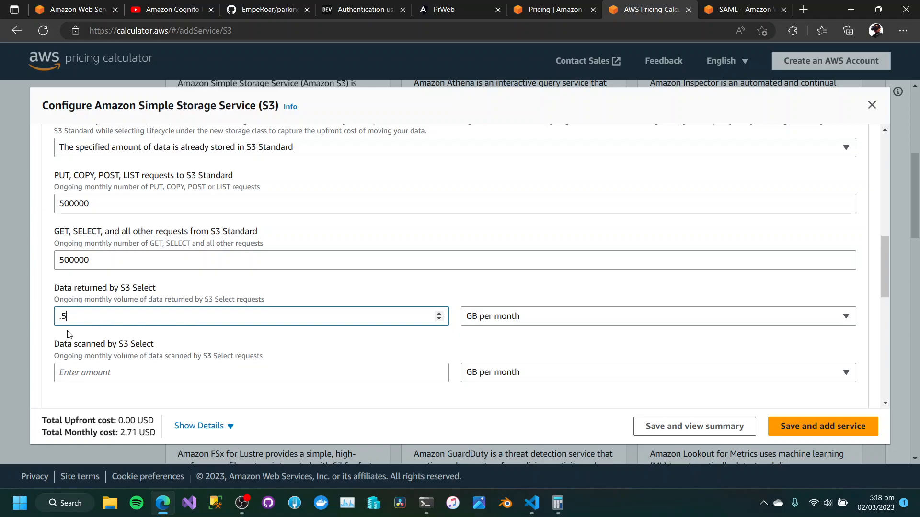
click(55, 338)
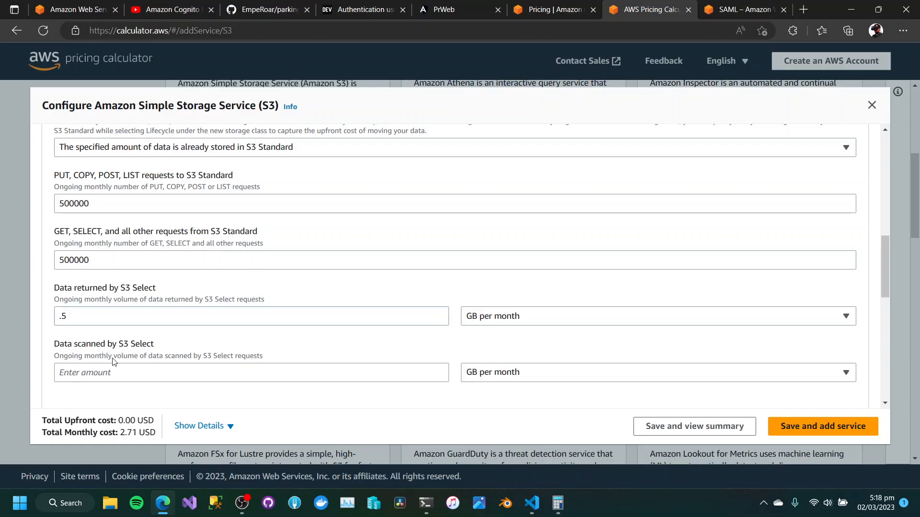
Set the data scanned by S3 Select to .5 GB per month.
scroll(75, 355, down, 1)
click(126, 330)
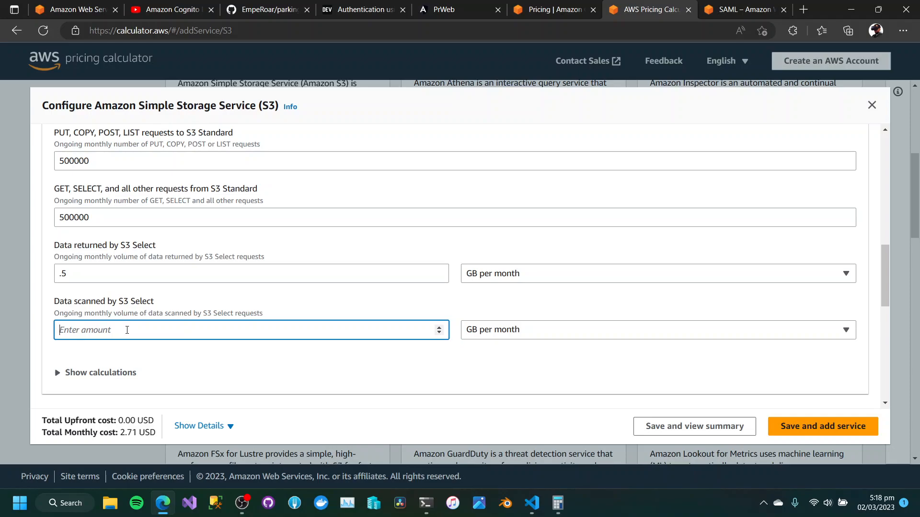
text(.5)
click(150, 367)
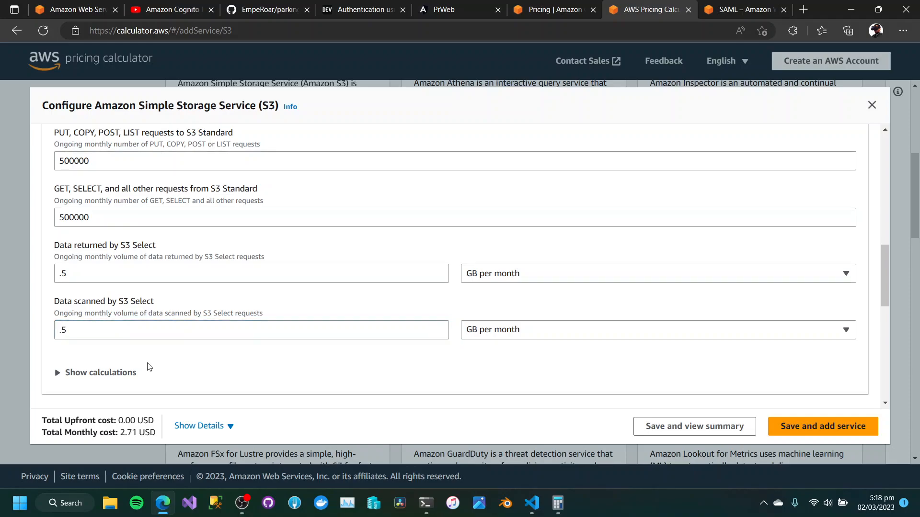
Expand the S3 Standard pricing calculations and review the storage, request and S3 Select costs.
scroll(183, 357, down, 1)
scroll(183, 357, down, 2)
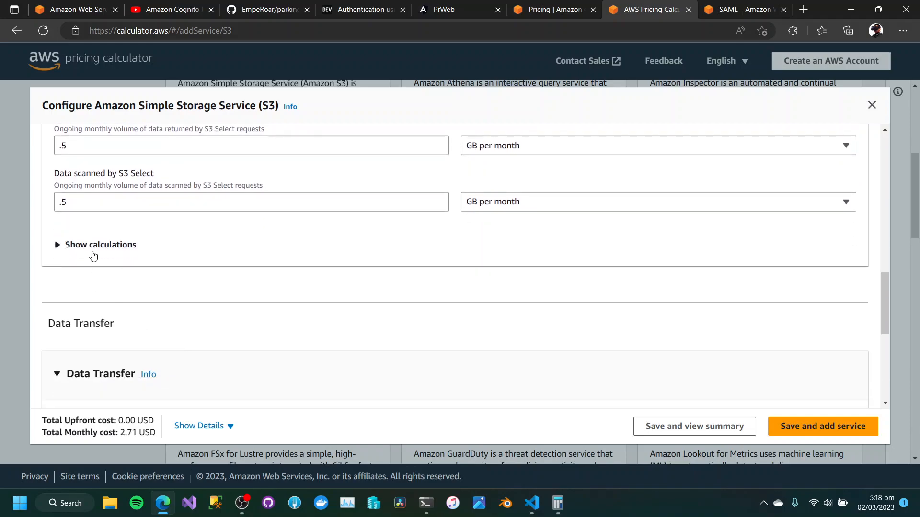
click(93, 255)
scroll(96, 263, down, 3)
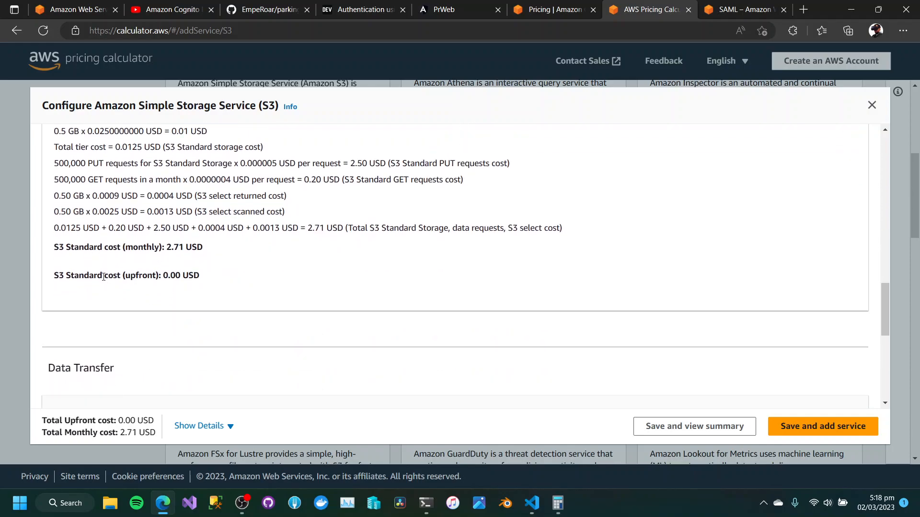
Set the inbound data transfer source to Internet (free) and the outbound destination to Internet (0.08 USD - 0.12 USD per GB).
scroll(225, 258, down, 5)
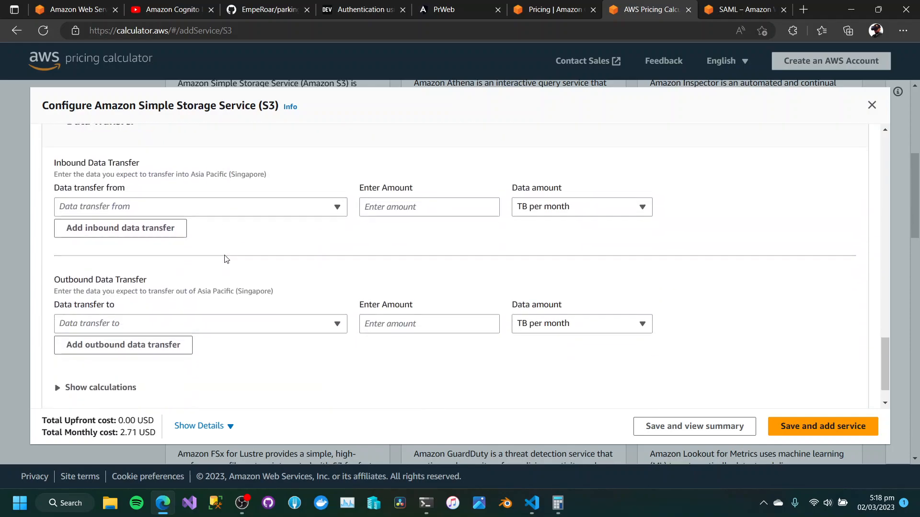
scroll(225, 258, up, 2)
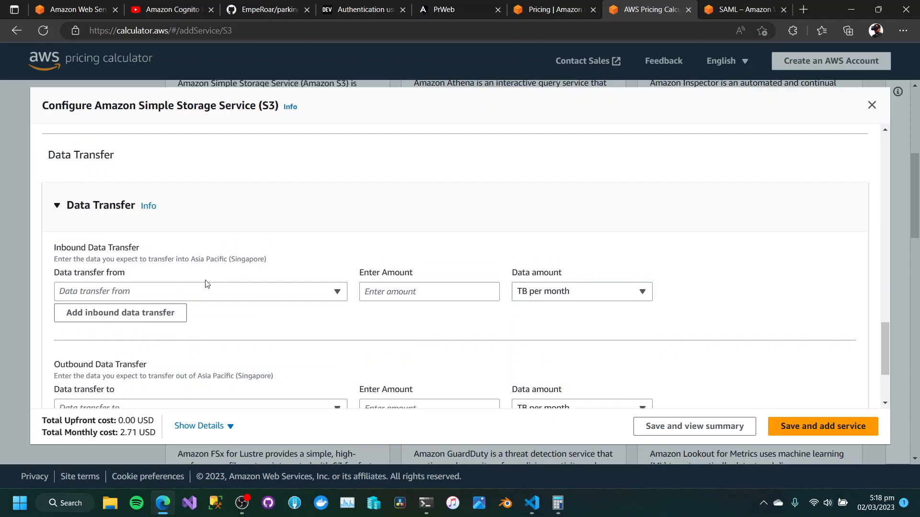
click(208, 293)
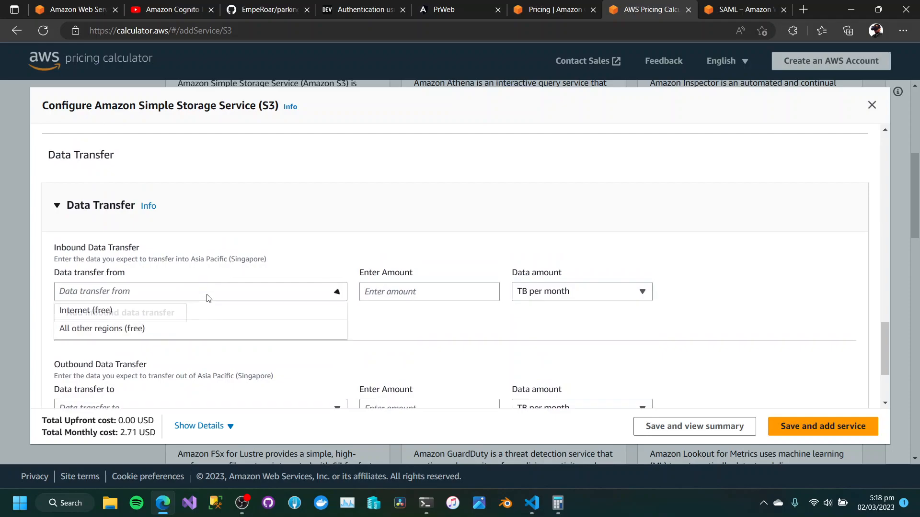
click(185, 312)
scroll(185, 314, down, 2)
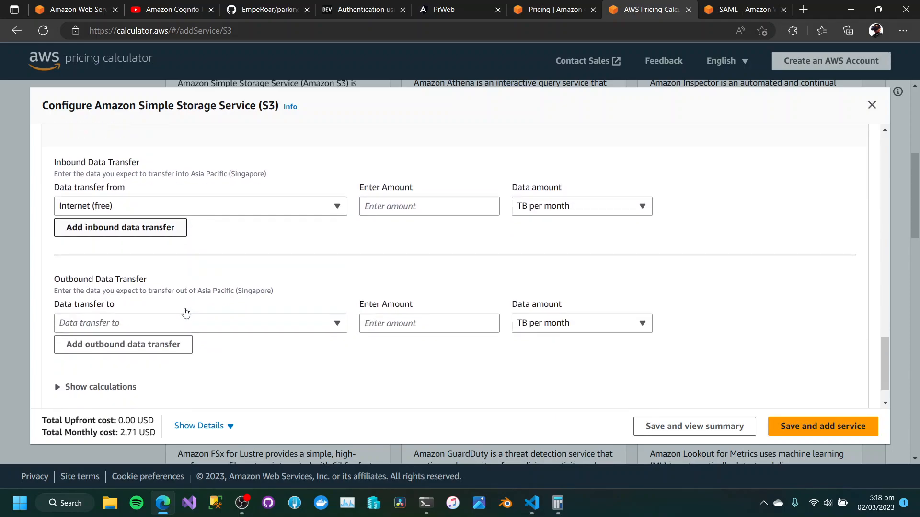
click(184, 319)
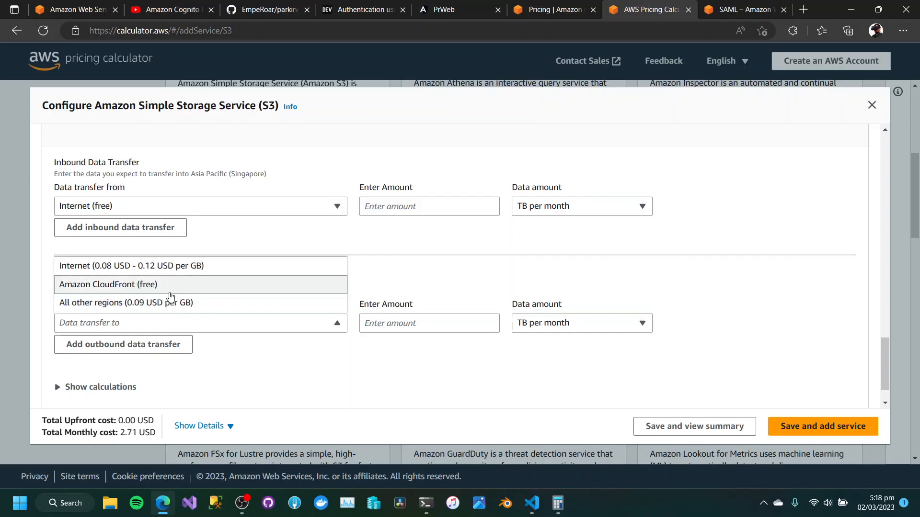
click(177, 267)
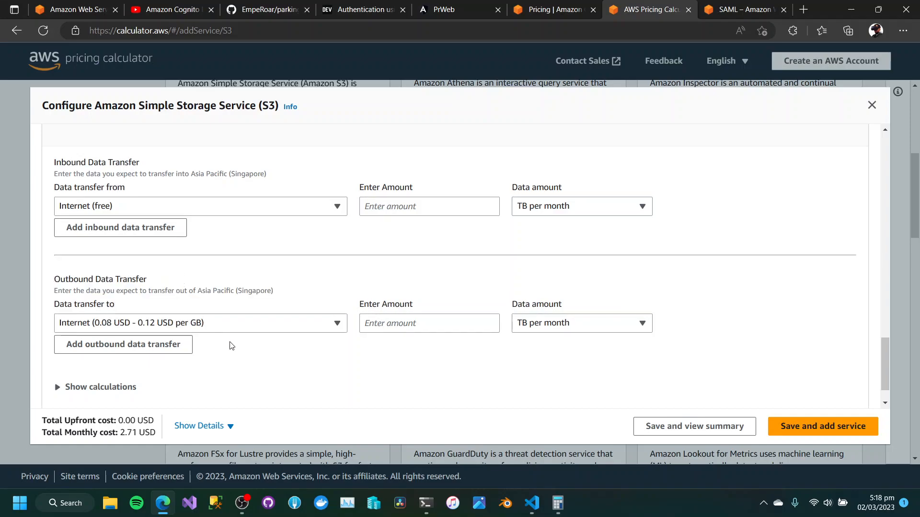
Review the data transfer pricing calculations, and save the S3 estimate to view the overall estimate summary.
scroll(229, 345, down, 1)
click(118, 345)
scroll(144, 330, down, 3)
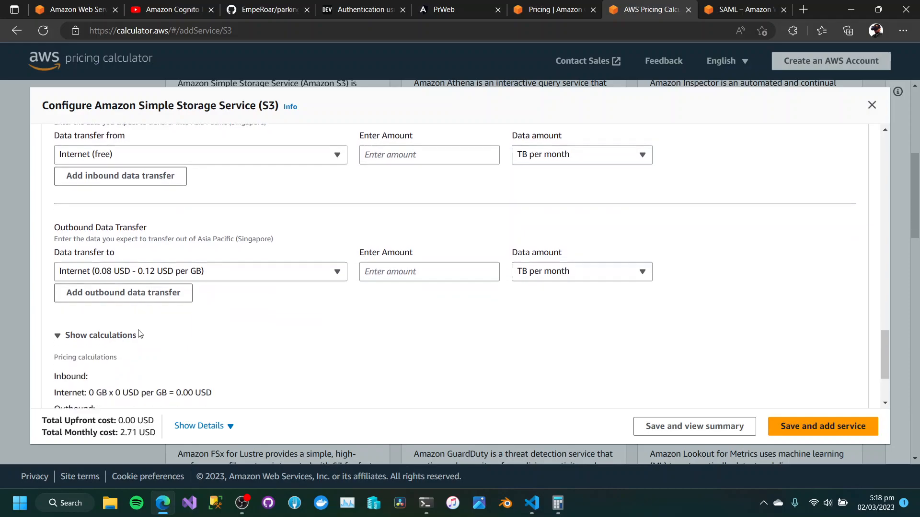
click(681, 428)
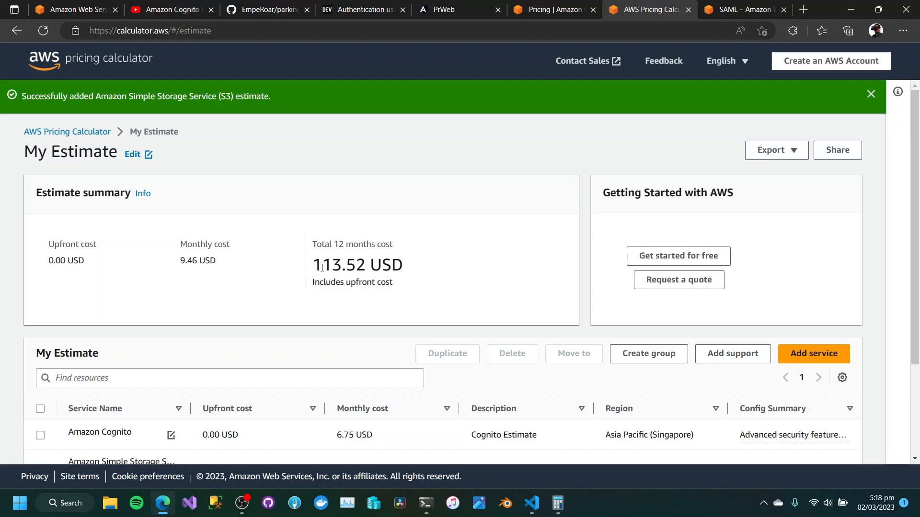
Review the estimate's 12-month total and per-service costs, and search for Lambda to start configuring AWS Lambda as an added service.
drag(321, 267, 462, 267)
scroll(448, 300, down, 2)
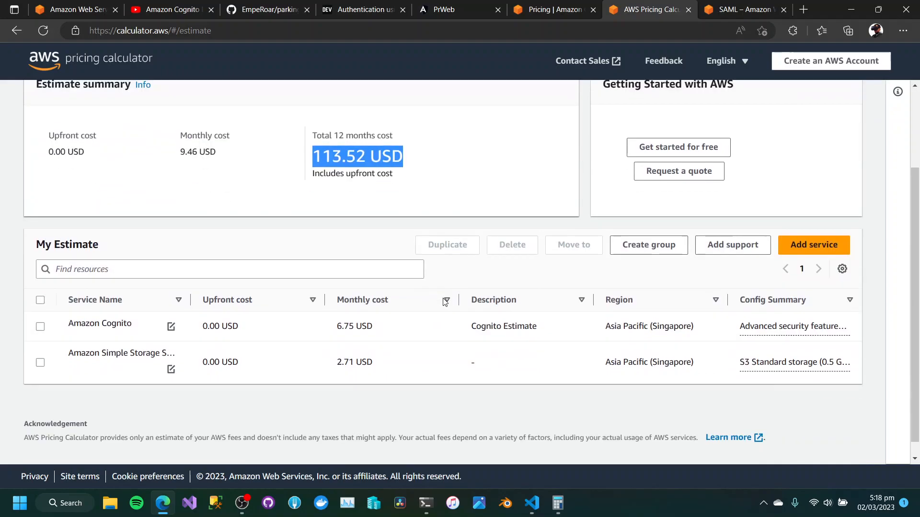
scroll(448, 301, down, 1)
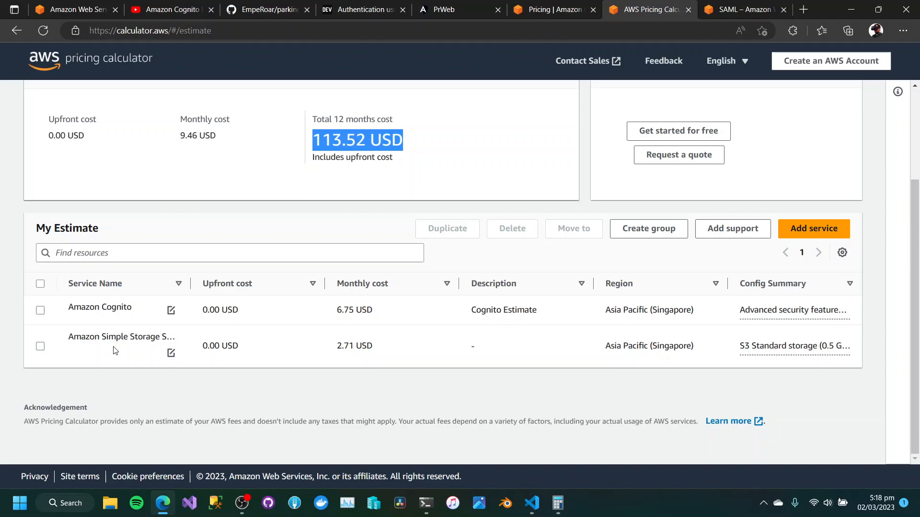
click(326, 394)
scroll(327, 395, up, 2)
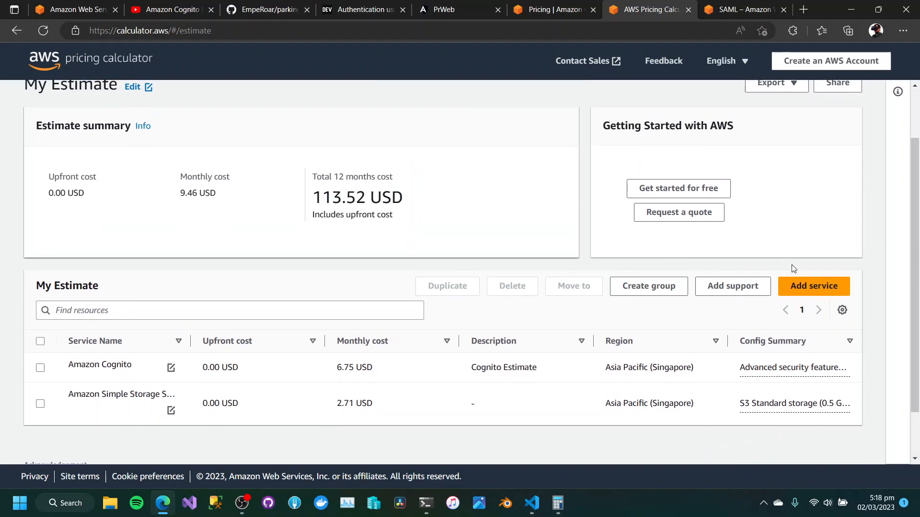
click(814, 286)
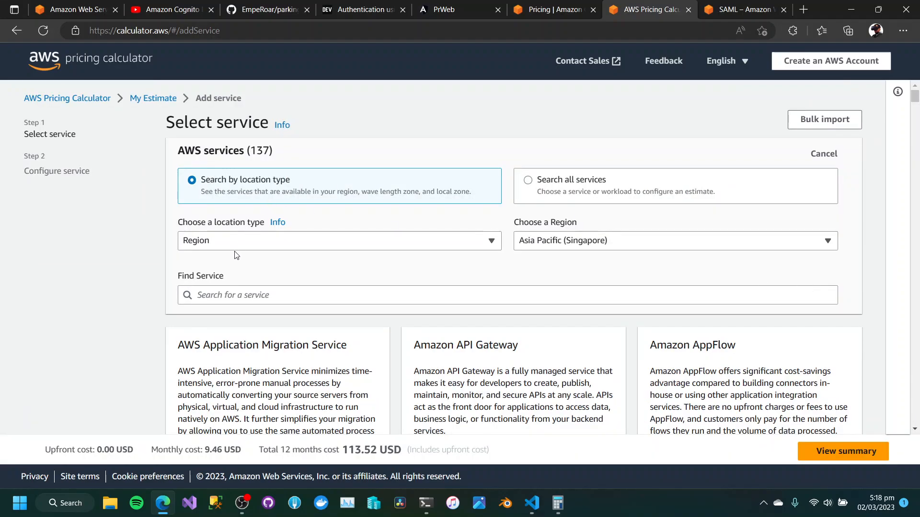
click(249, 299)
text(Lambda)
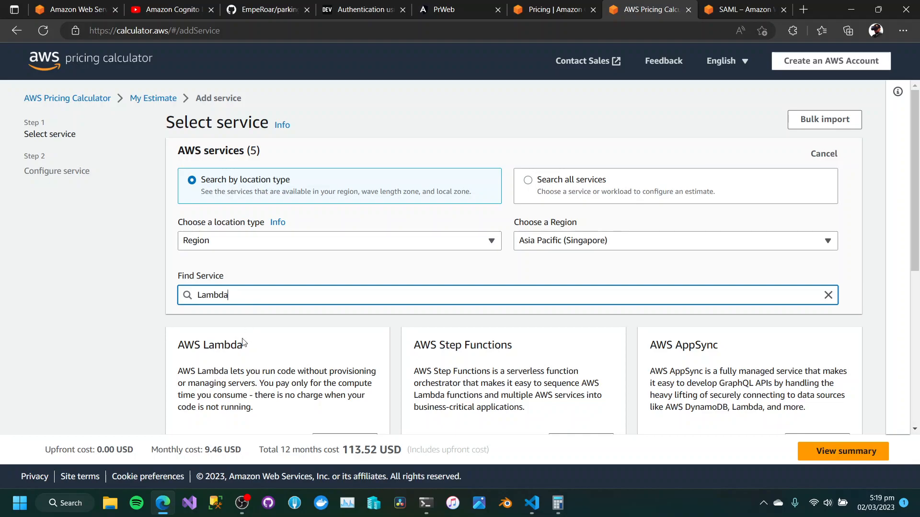
scroll(249, 347, down, 2)
click(342, 340)
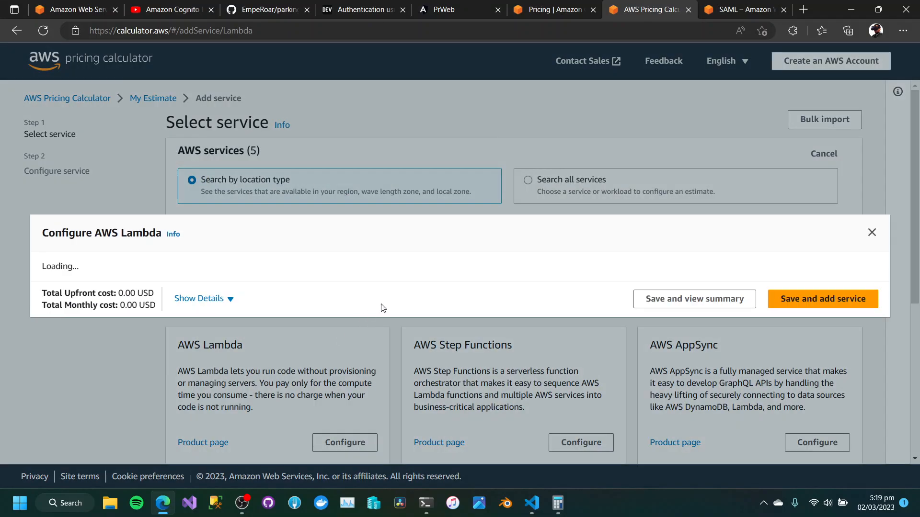
Set the number of Lambda requests to 500000 per month in the service settings.
scroll(153, 352, down, 2)
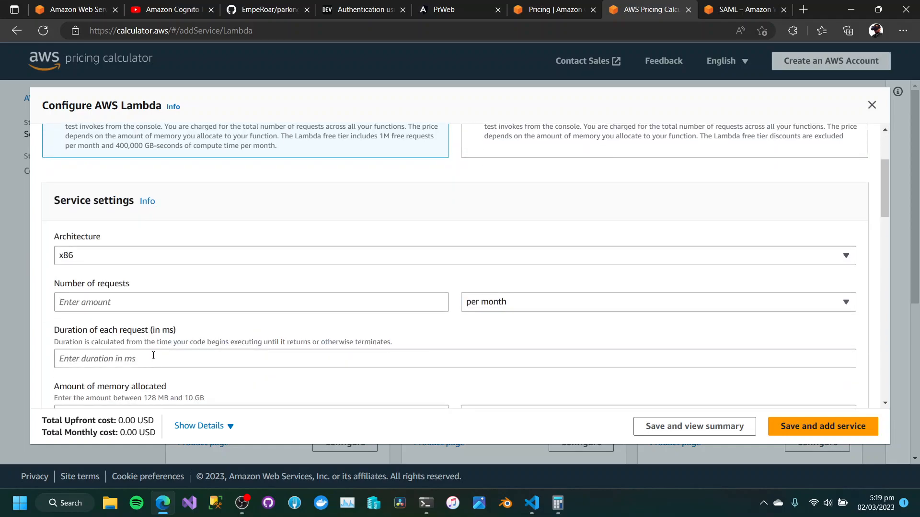
click(202, 305)
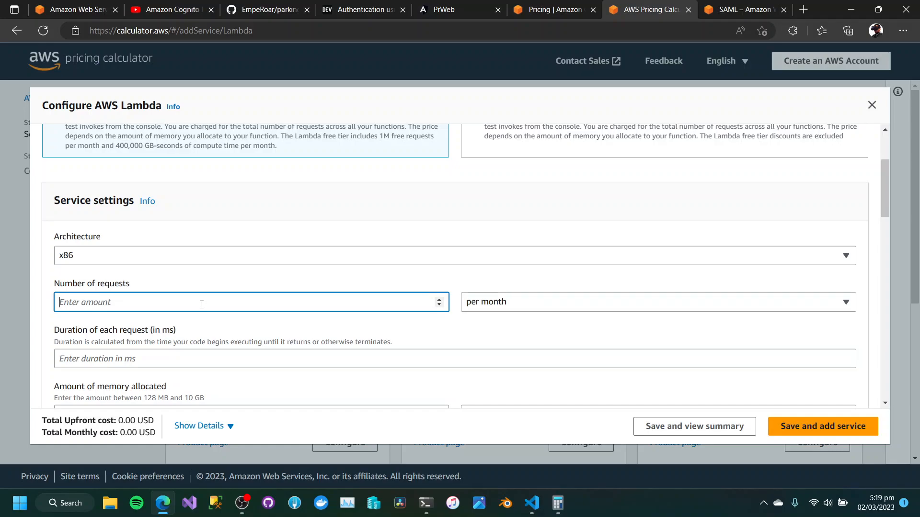
text(500000)
scroll(228, 324, down, 2)
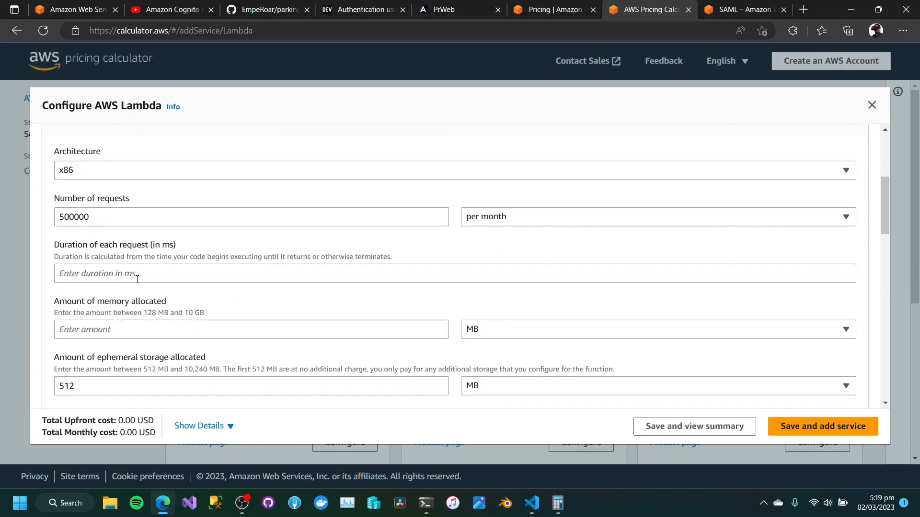
Set the duration of each Lambda request to 1 ms and the allocated memory to 128 MB.
click(137, 279)
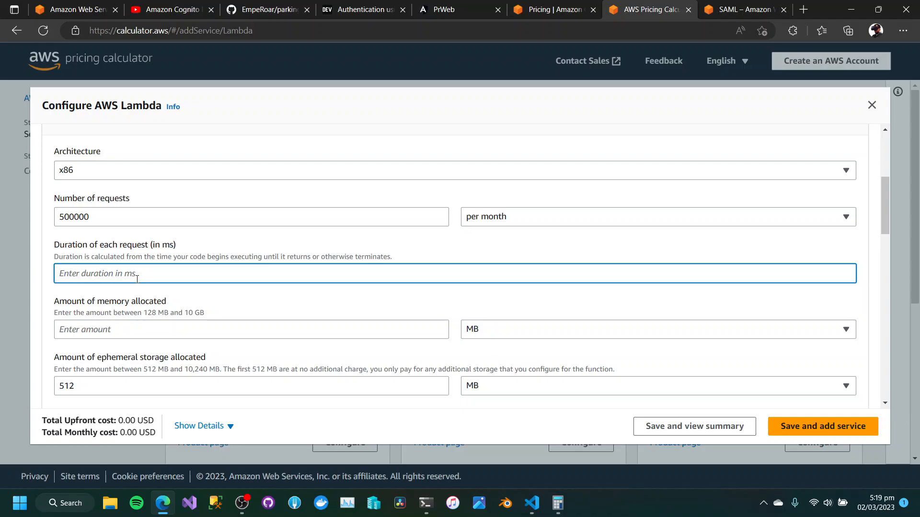
text(1)
click(198, 300)
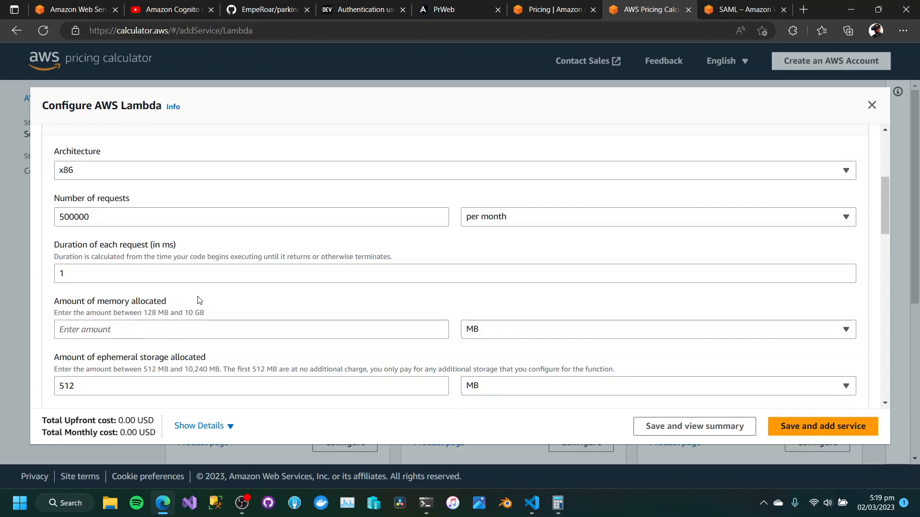
click(161, 330)
text(12)
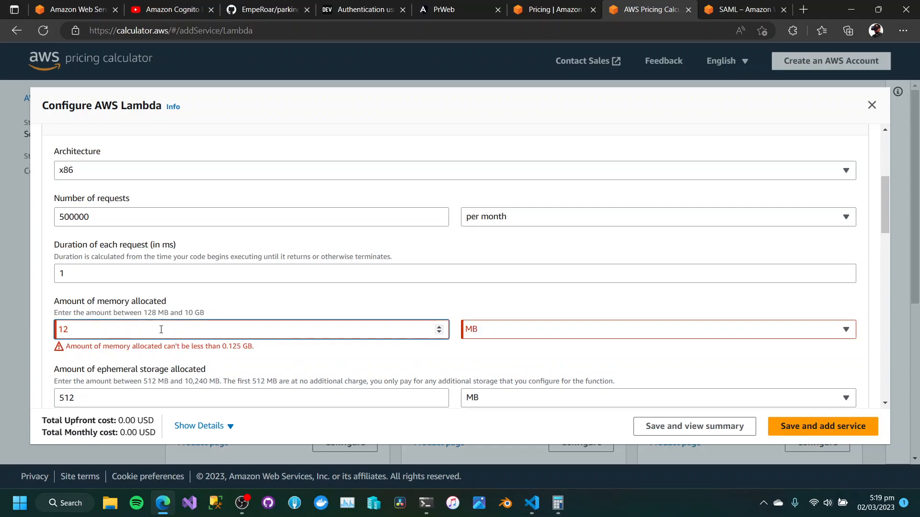
text(8)
click(396, 302)
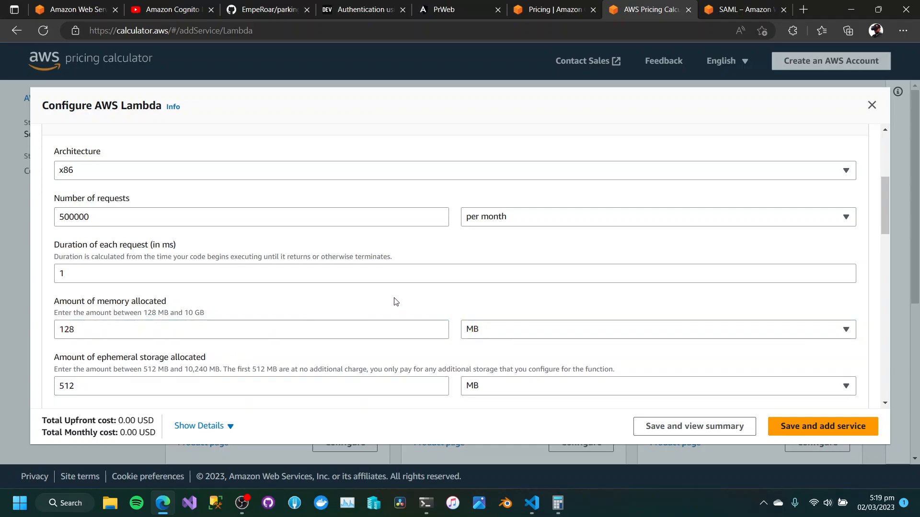
Expand the Lambda service settings calculations and review the compute, request and ephemeral storage costs.
scroll(395, 302, down, 1)
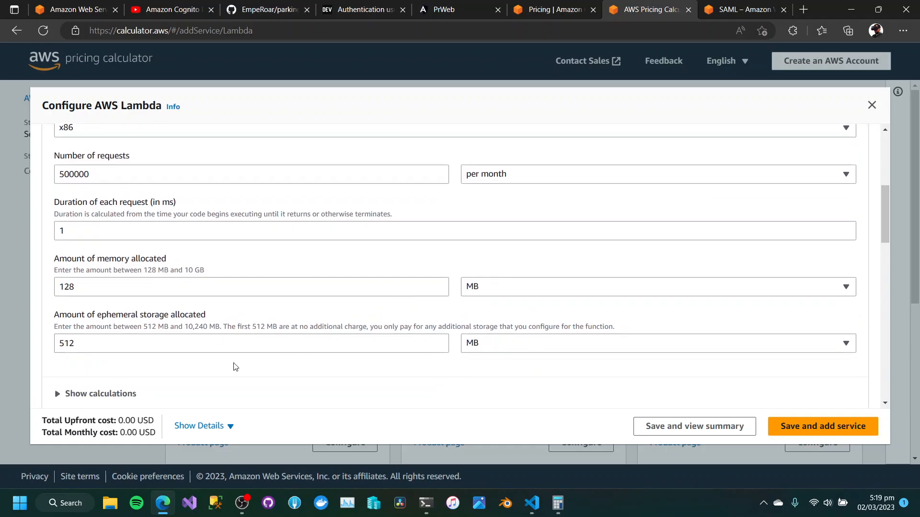
scroll(235, 367, down, 1)
scroll(233, 366, down, 2)
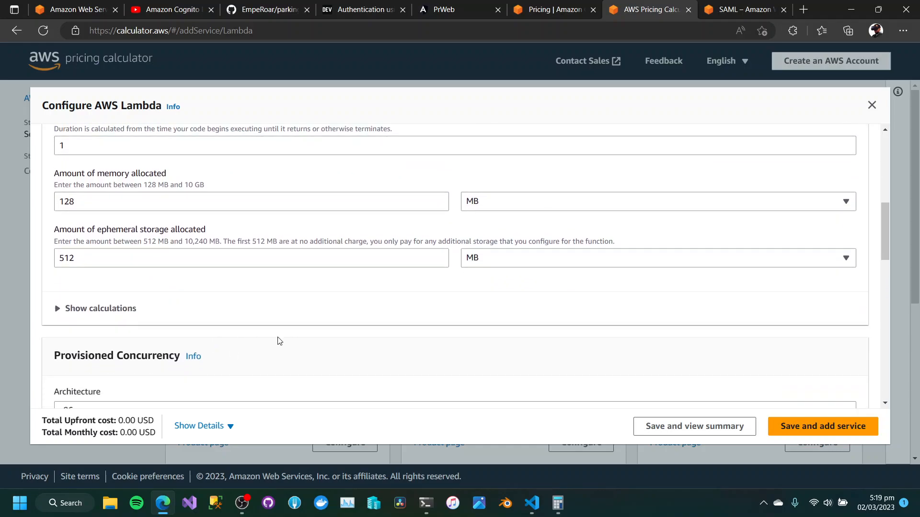
scroll(114, 238, down, 2)
click(93, 223)
scroll(172, 280, down, 3)
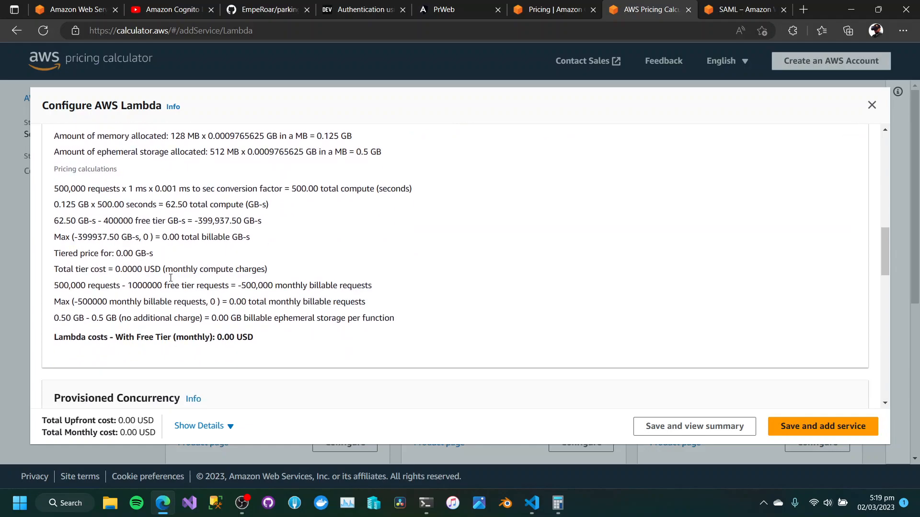
Look through the Provisioned Concurrency and Lambda@Edge options without filling them in, and save the Lambda estimate to view the summary.
scroll(275, 344, down, 7)
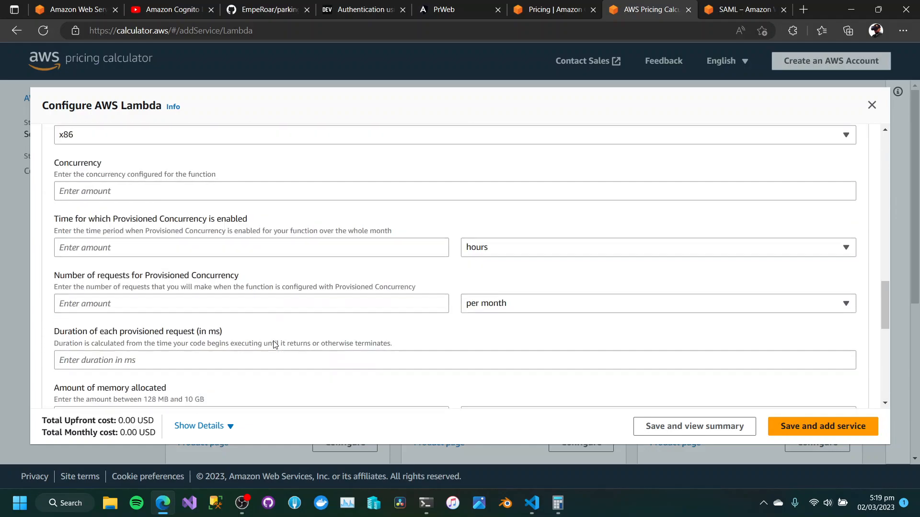
scroll(274, 344, up, 2)
click(106, 254)
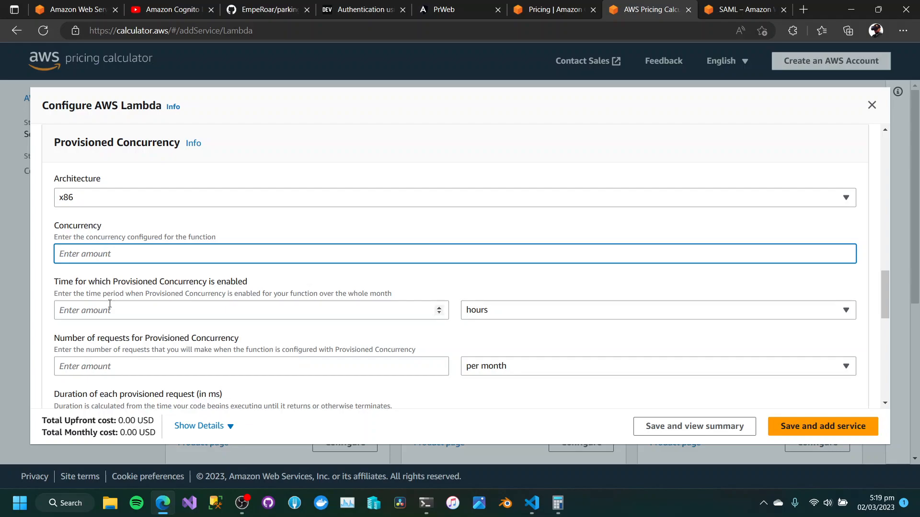
scroll(110, 304, down, 4)
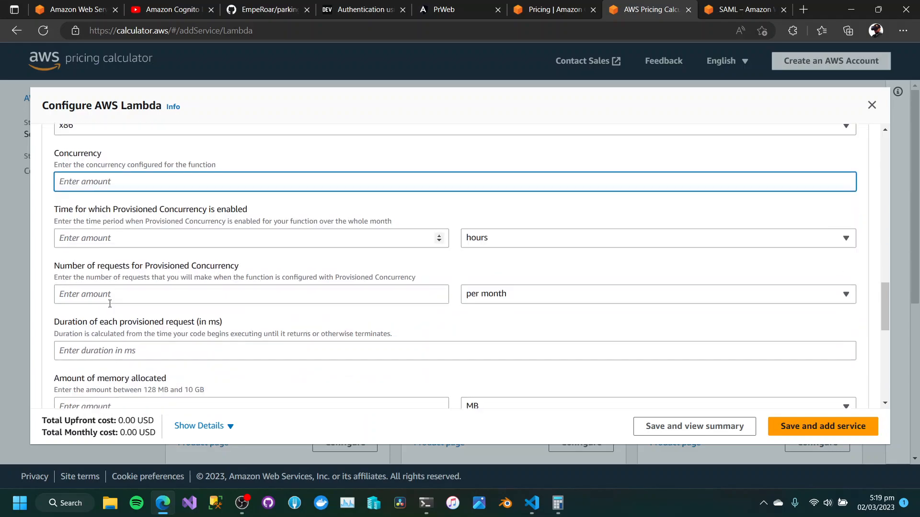
scroll(110, 304, down, 5)
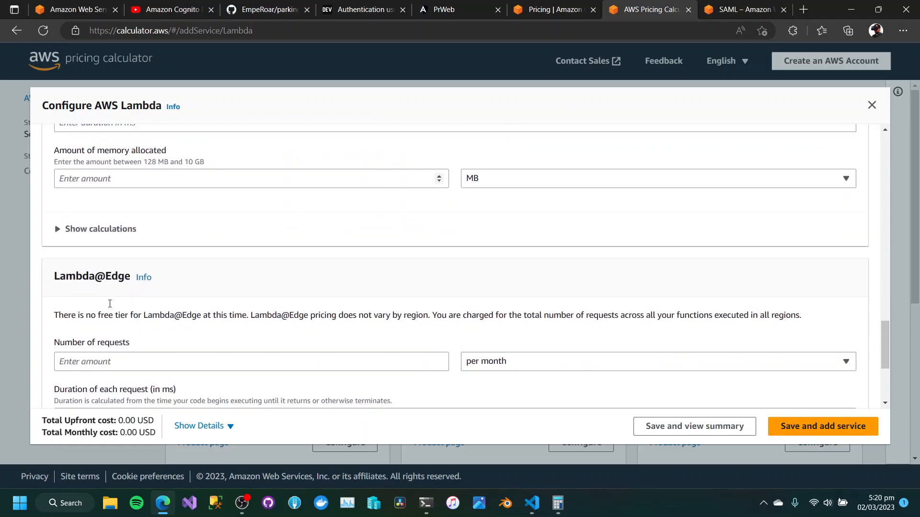
scroll(110, 303, up, 1)
scroll(110, 303, up, 2)
scroll(109, 303, down, 3)
click(668, 427)
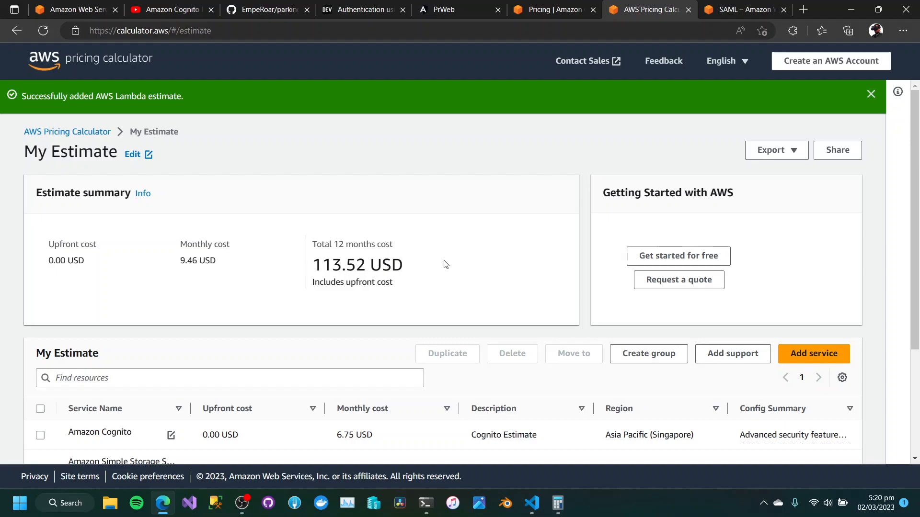
Check the services listed in the estimate, and search for Dynamo to start configuring Amazon DynamoDB as an added service.
scroll(444, 262, down, 3)
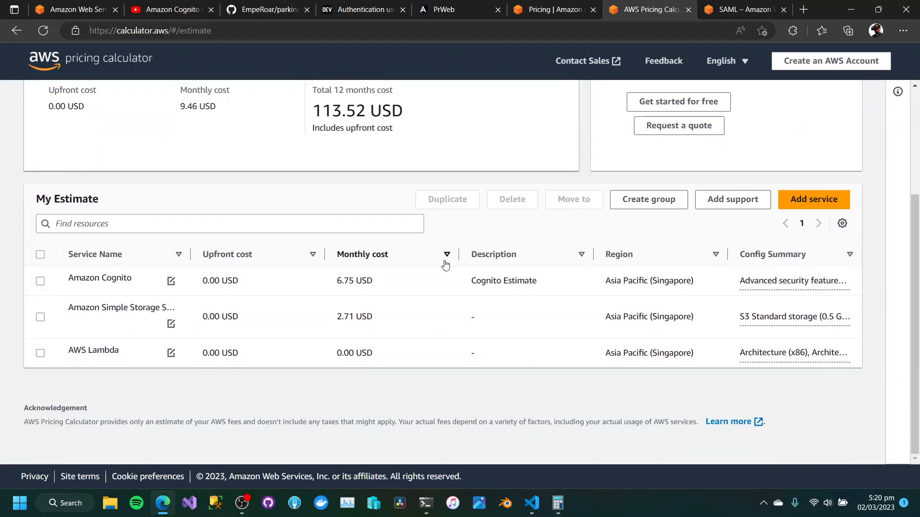
scroll(366, 201, up, 3)
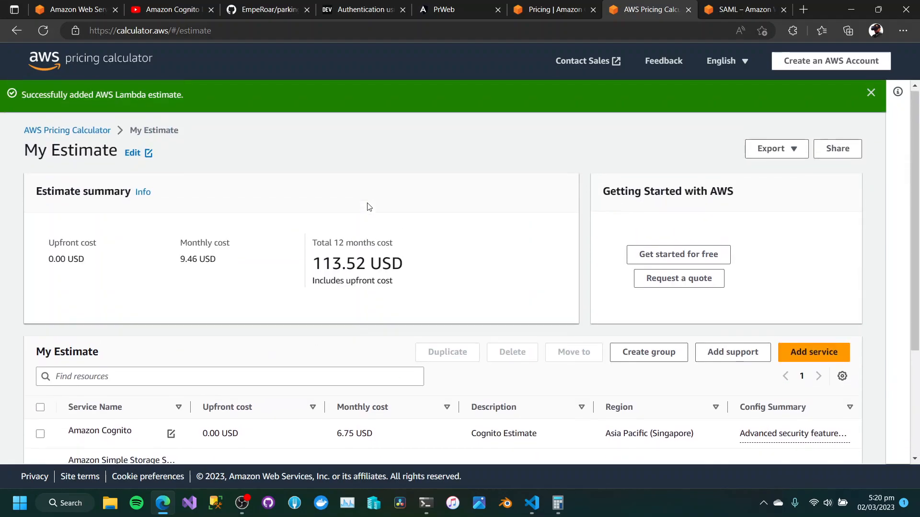
click(815, 355)
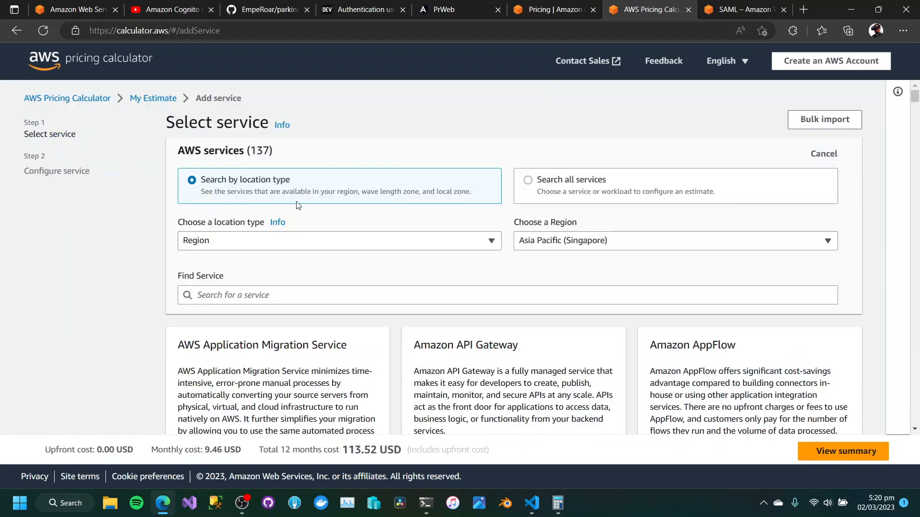
click(244, 294)
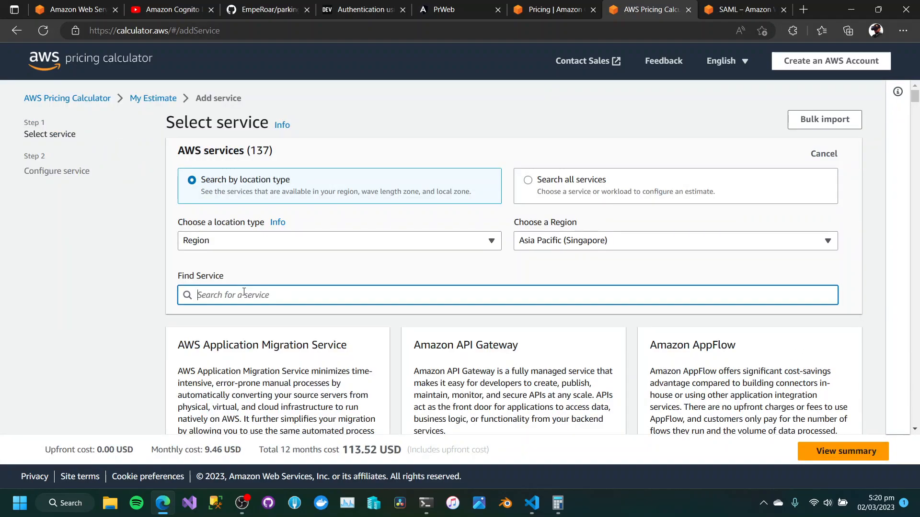
text(Duyna)
key(BackSpace)
key(BackSpace)
key(BackSpace)
key(BackSpace)
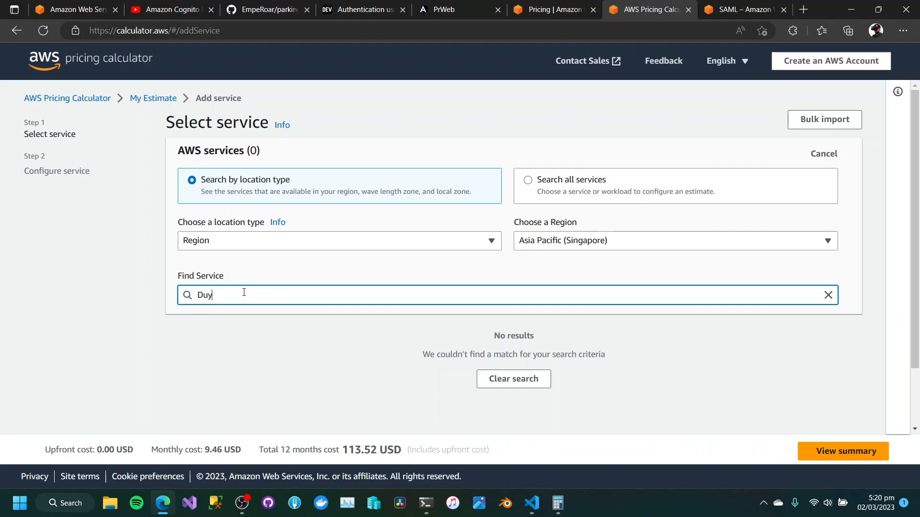
text(ynamo)
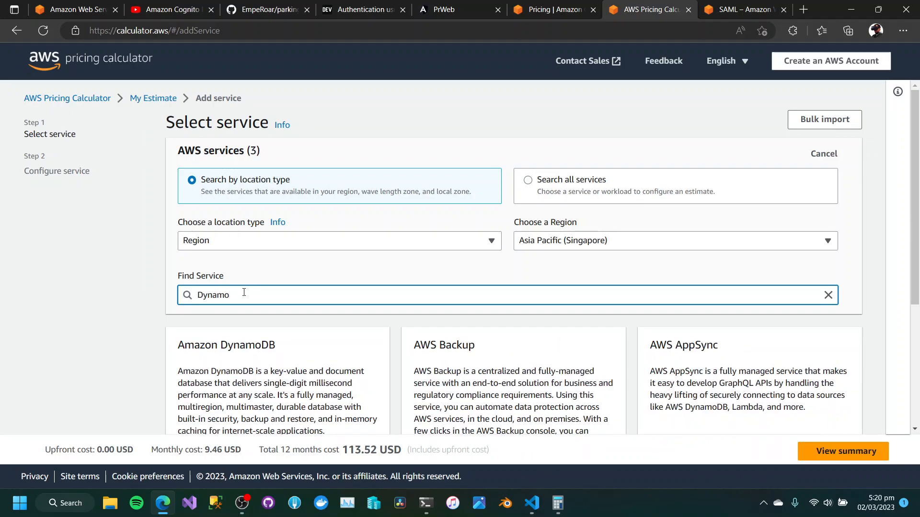
scroll(311, 336, down, 3)
click(336, 352)
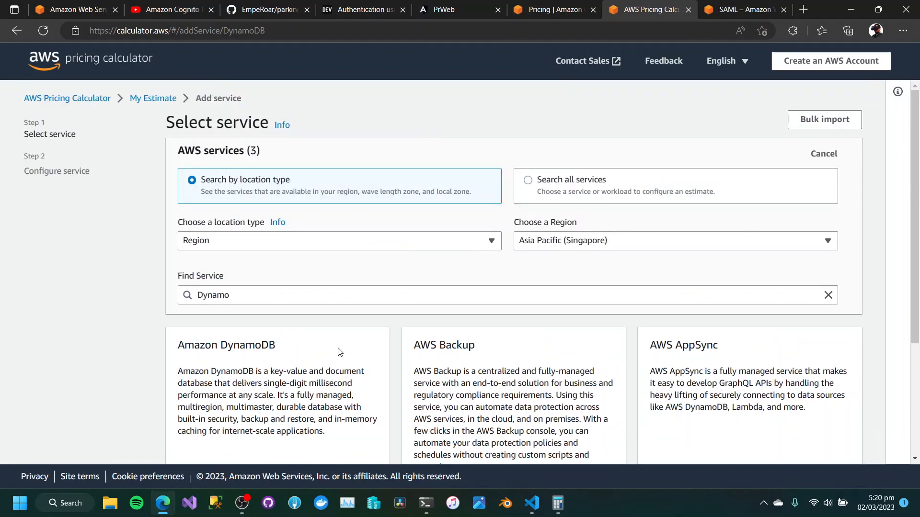
Set the DynamoDB data storage size to 5 GB.
scroll(339, 352, down, 3)
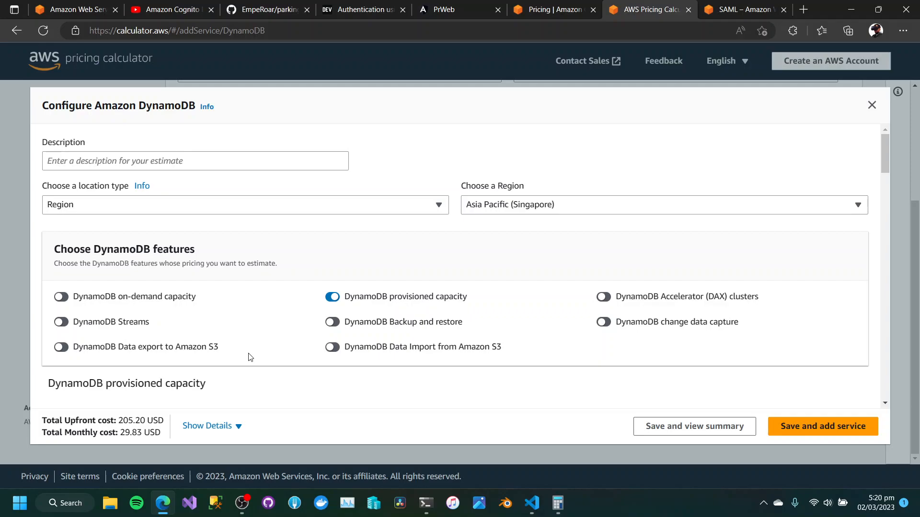
scroll(248, 357, down, 10)
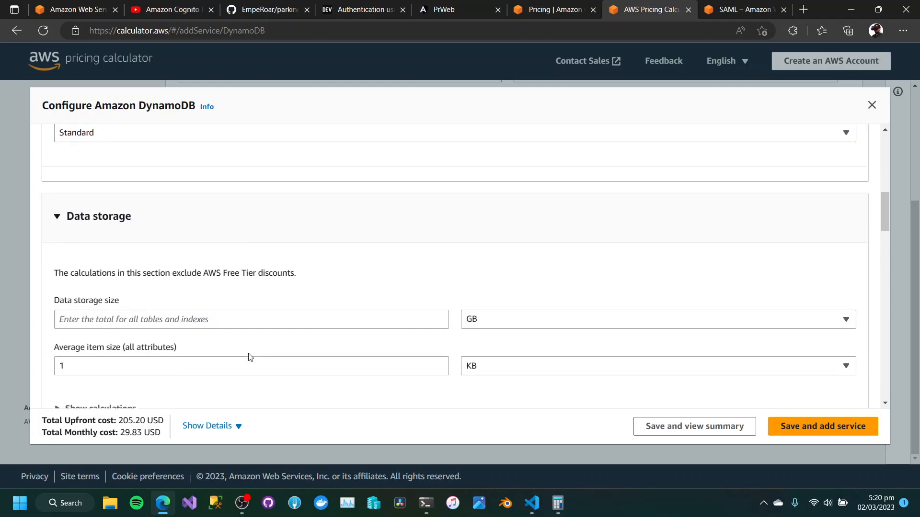
click(232, 315)
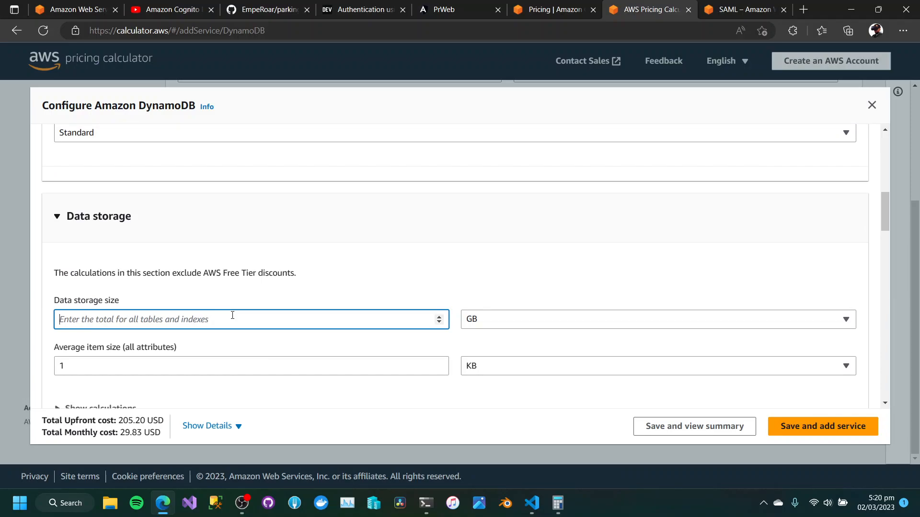
text(50)
key(BackSpace)
key(BackSpace)
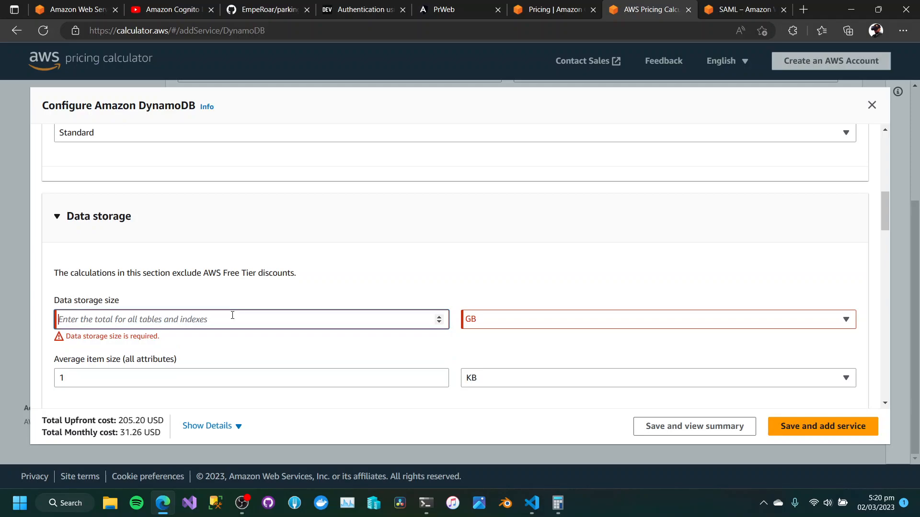
text(5)
click(478, 247)
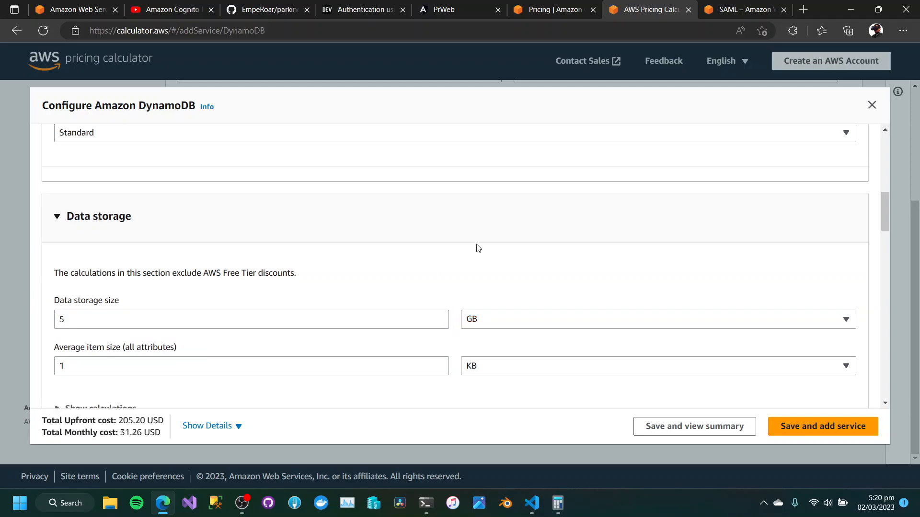
drag(107, 321, 41, 320)
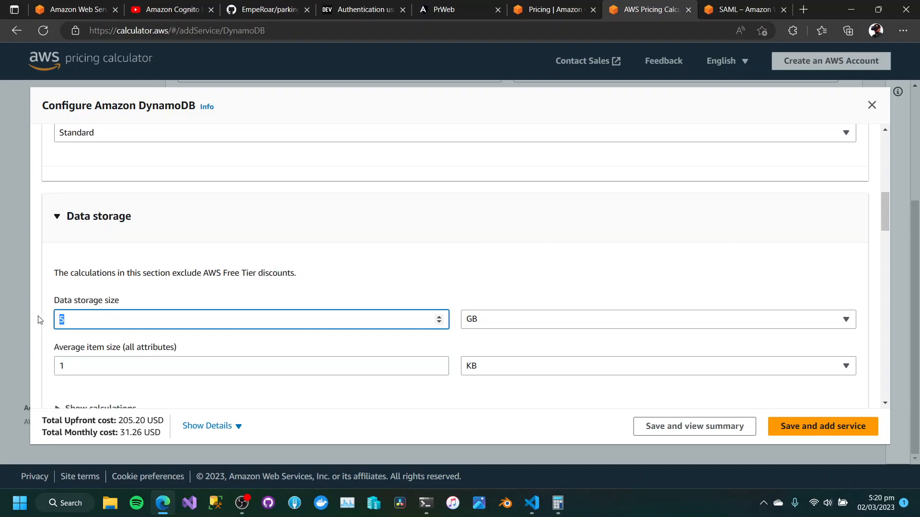
click(559, 281)
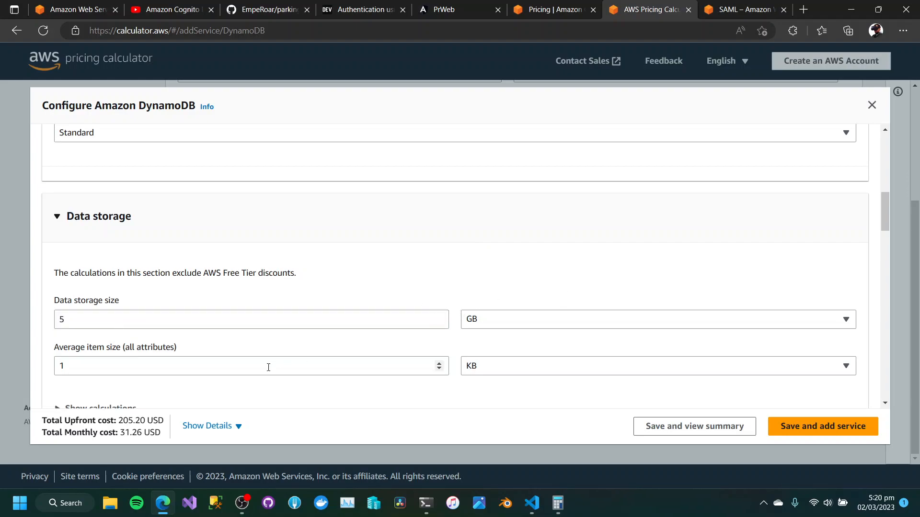
Look over the DynamoDB item size, write and read settings, keep their preset values, and save the service to view the estimate summary.
scroll(269, 364, down, 1)
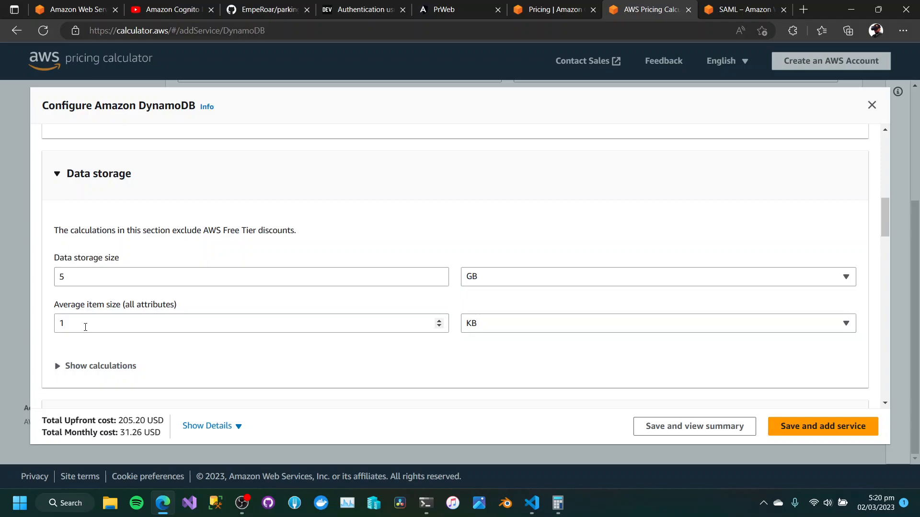
scroll(234, 369, down, 7)
scroll(234, 368, down, 9)
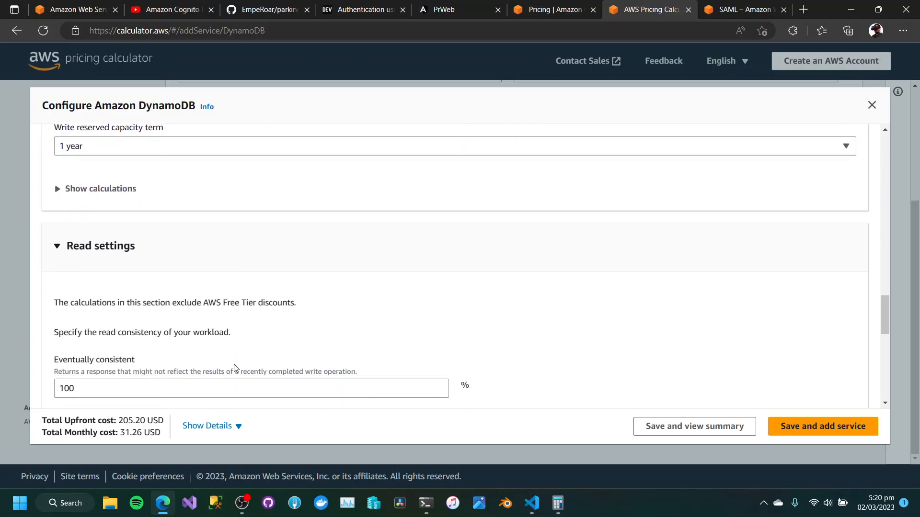
scroll(234, 369, down, 10)
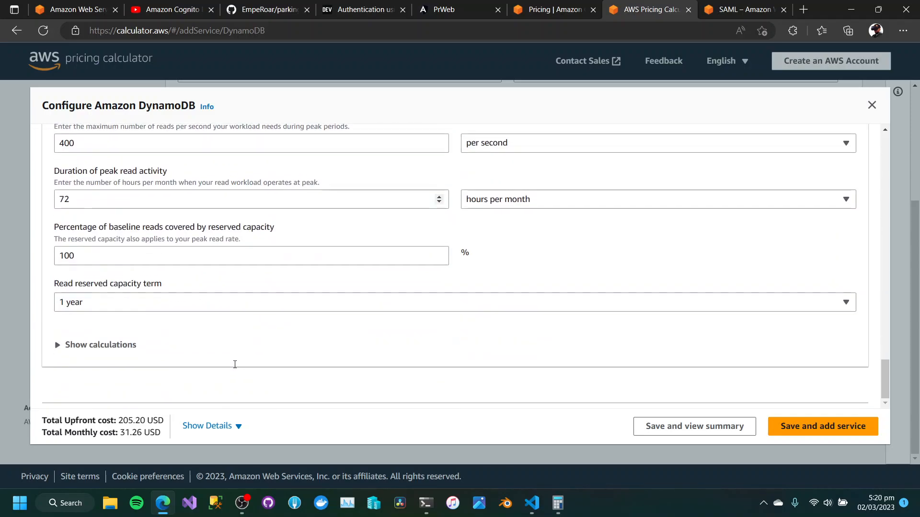
click(683, 427)
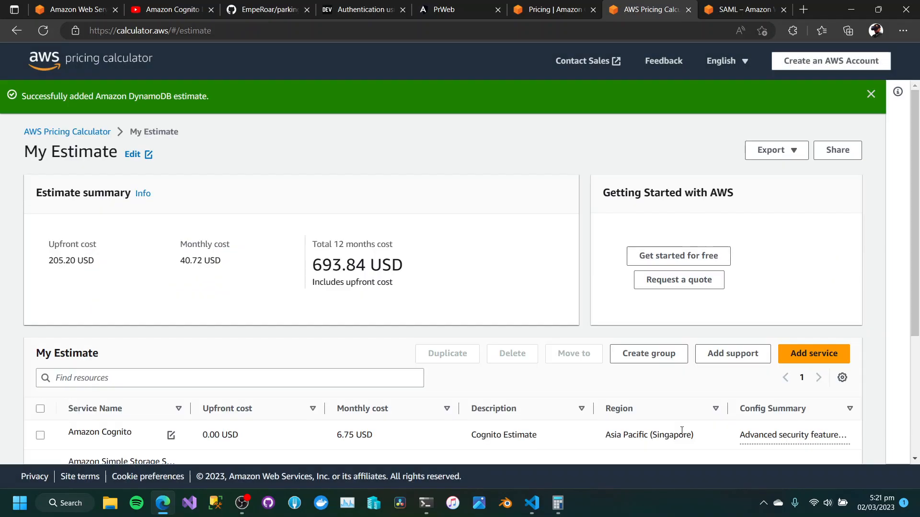
Review the upfront and monthly costs of the listed services and the total 12 months cost in the estimate summary.
scroll(620, 370, down, 2)
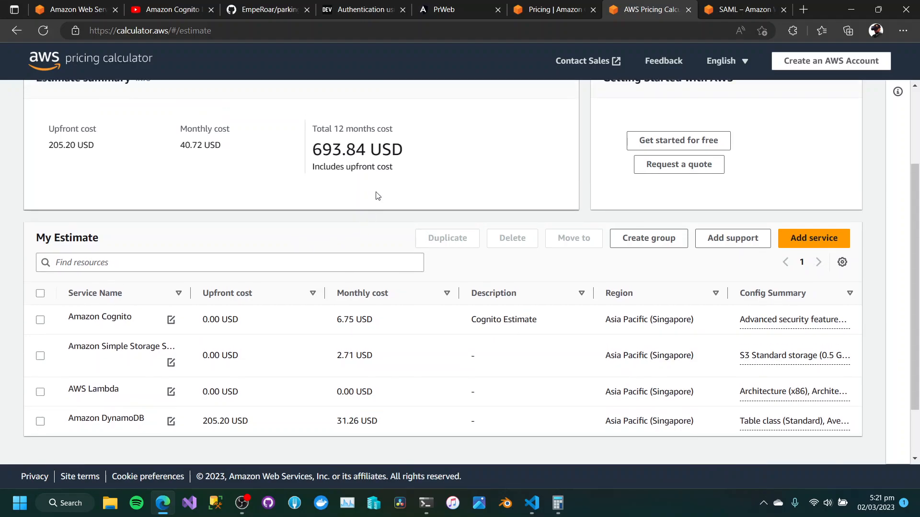
scroll(373, 197, up, 2)
drag(313, 270, 435, 269)
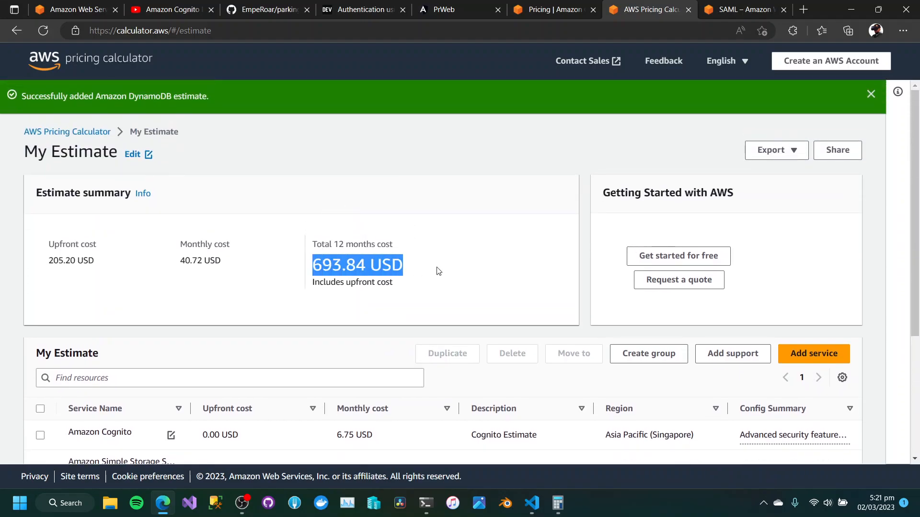
click(414, 298)
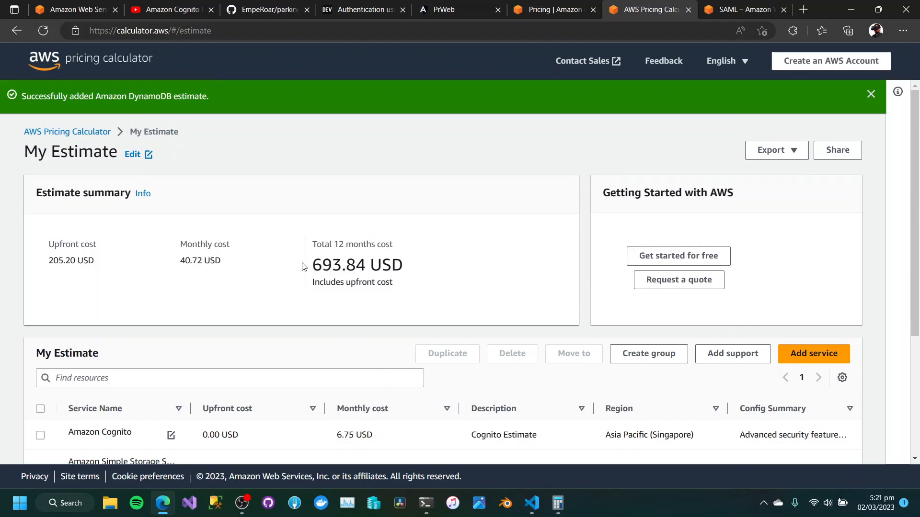
Copy the total 12 months cost amount into the Windows Calculator, multiply it by 57, and return to the estimate.
drag(303, 265, 358, 266)
click(365, 269)
double_click(365, 269)
key(ctrl+c)
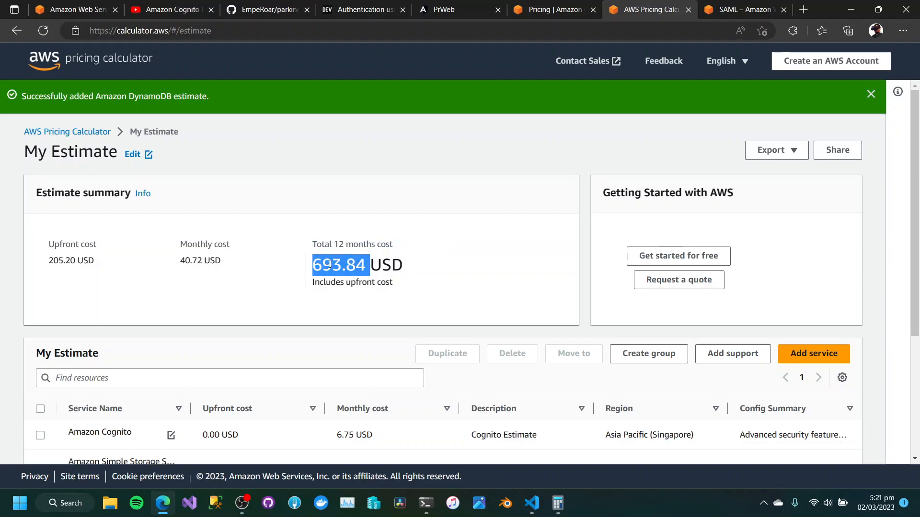
click(557, 503)
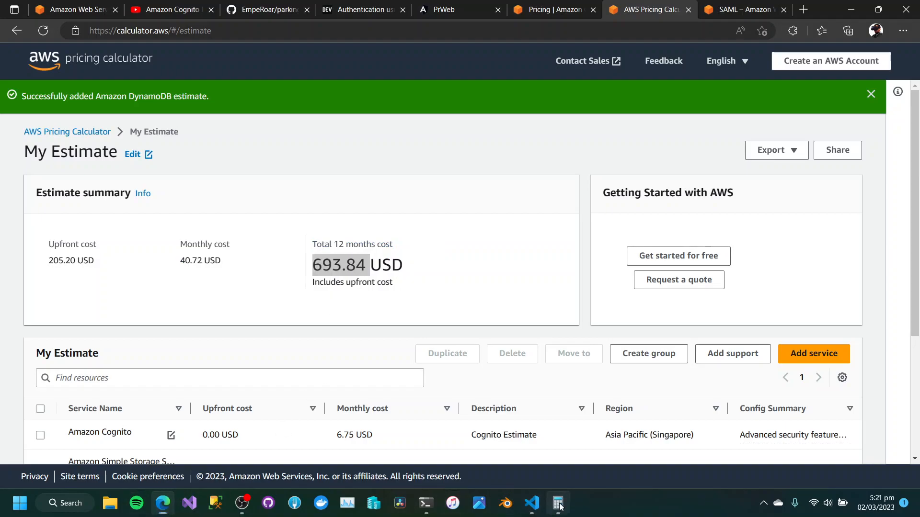
key(ctrl+v)
click(701, 315)
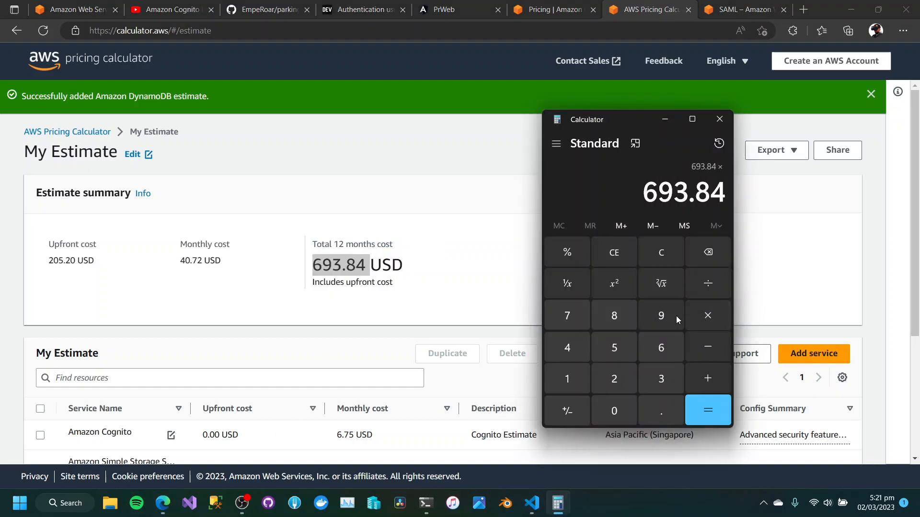
click(618, 350)
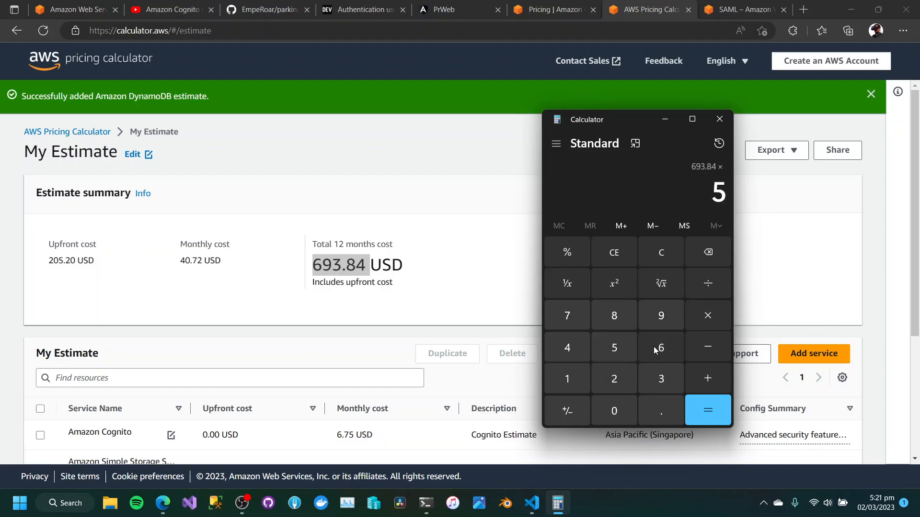
click(559, 324)
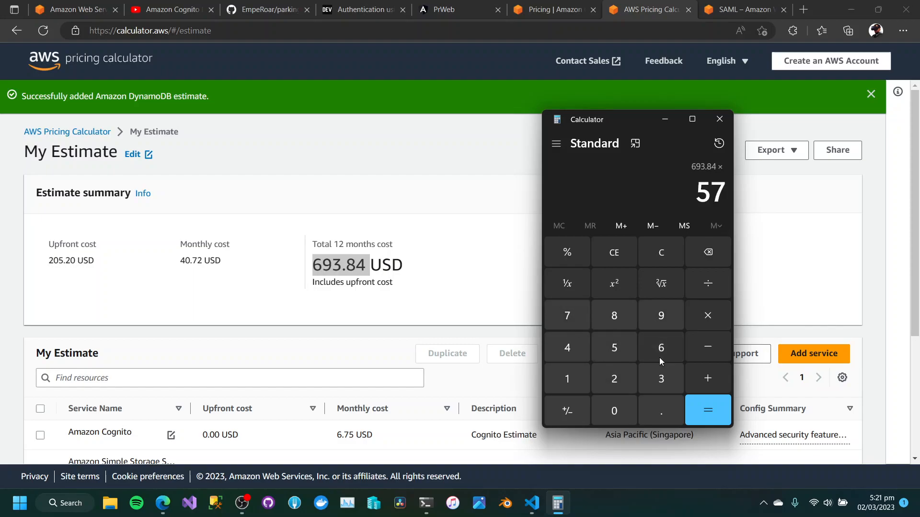
click(707, 415)
drag(607, 192, 720, 194)
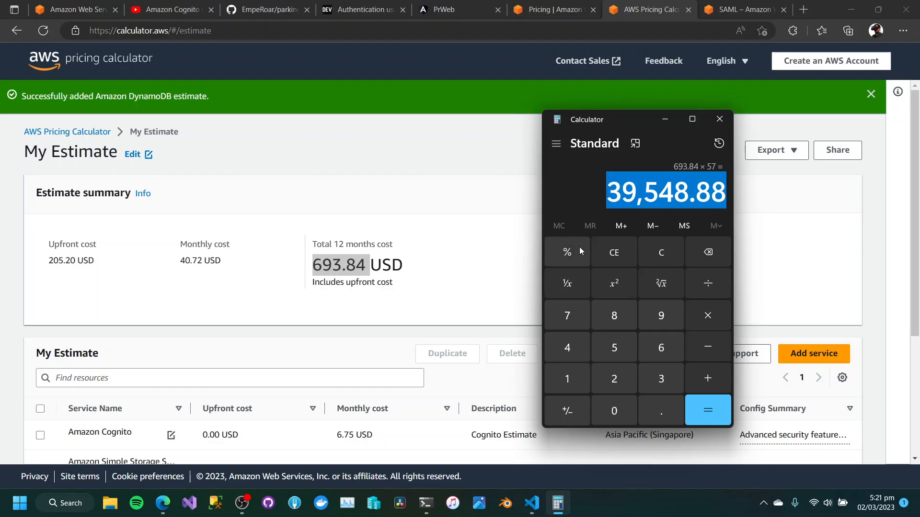
click(455, 250)
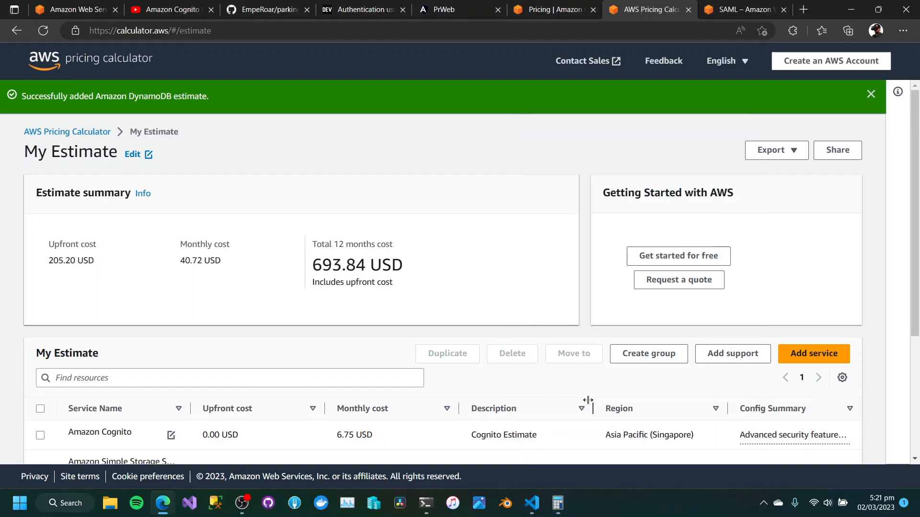
click(242, 503)
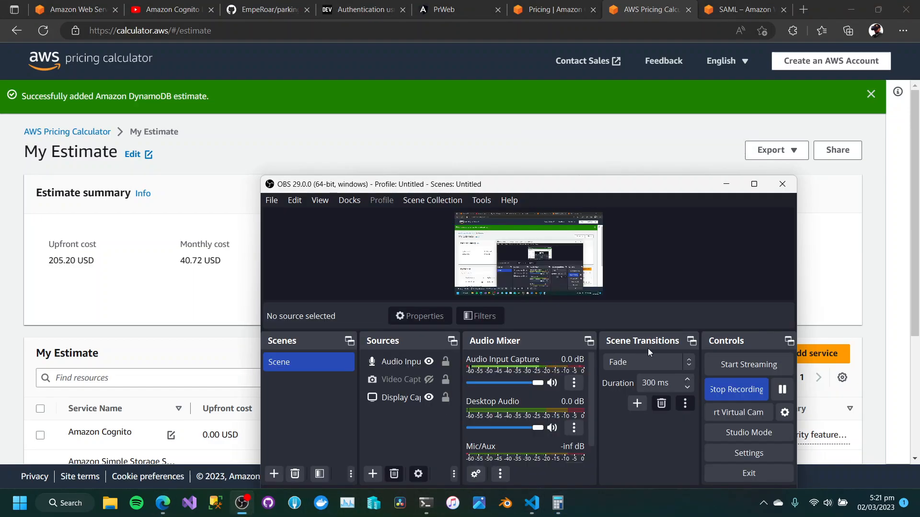